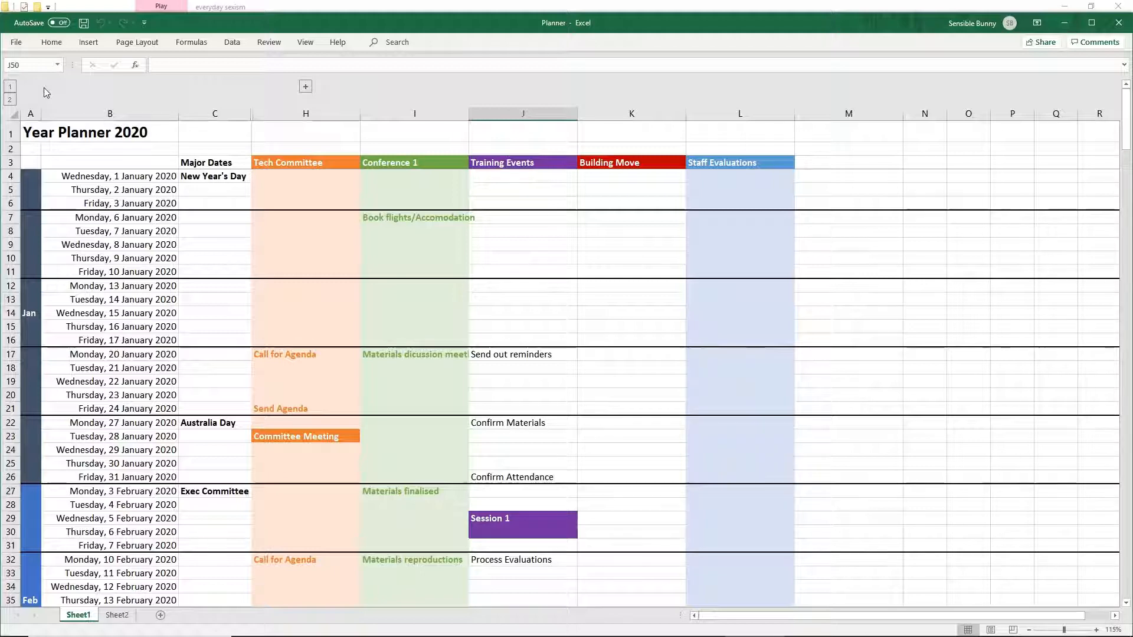
- Scroll through the Year Planner 2020 sheet to examine its date column and colour-coded event columns
{"action": "left_click", "coordinate": [43, 143]}
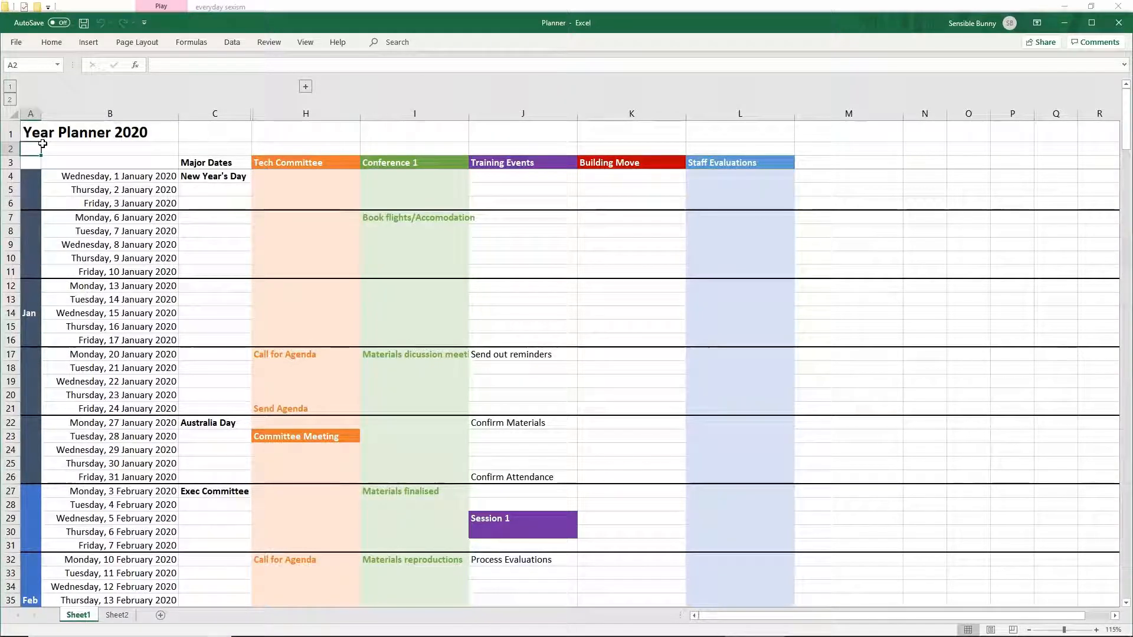
{"action": "scroll", "coordinate": [140, 181], "scroll_direction": "down", "scroll_amount": 20}
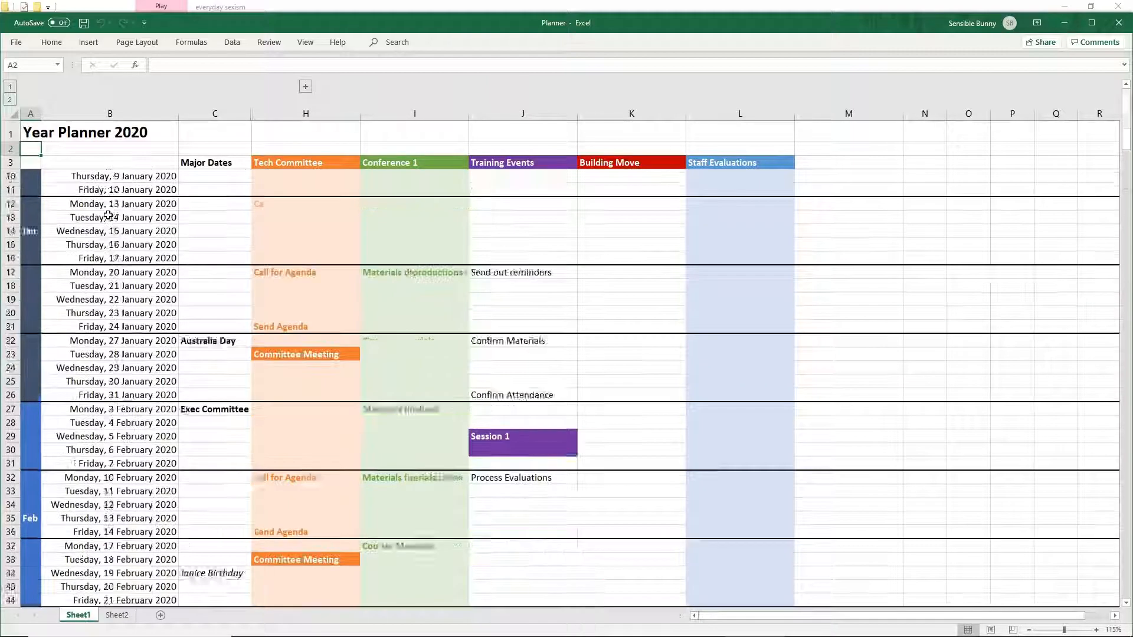
{"action": "scroll", "coordinate": [103, 243], "scroll_direction": "down", "scroll_amount": 20}
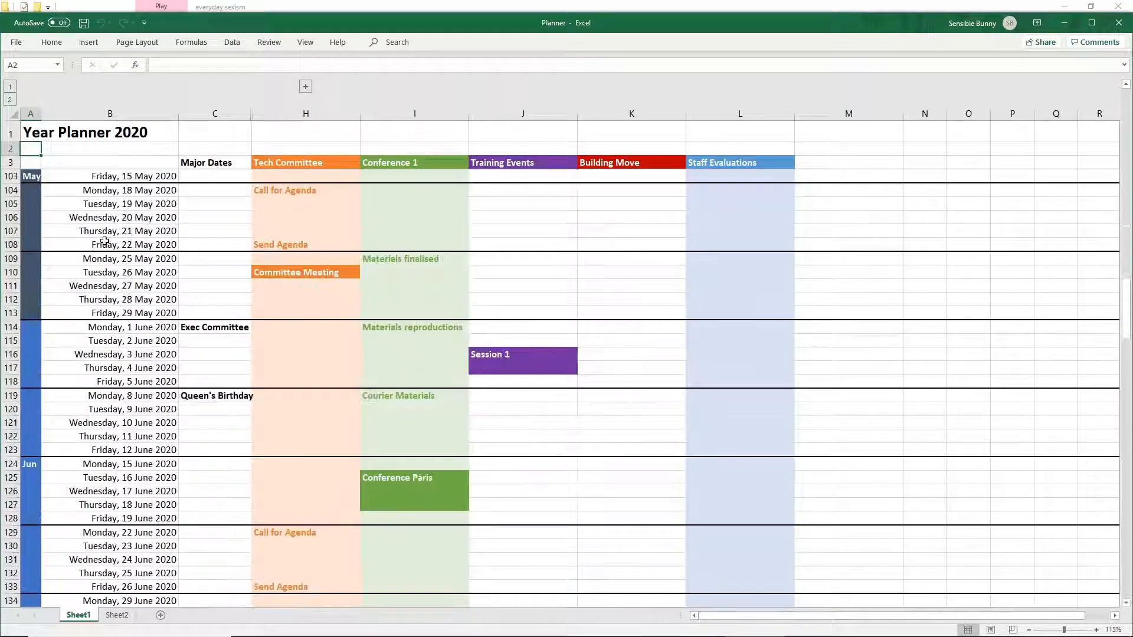
{"action": "scroll", "coordinate": [34, 257], "scroll_direction": "down", "scroll_amount": 10}
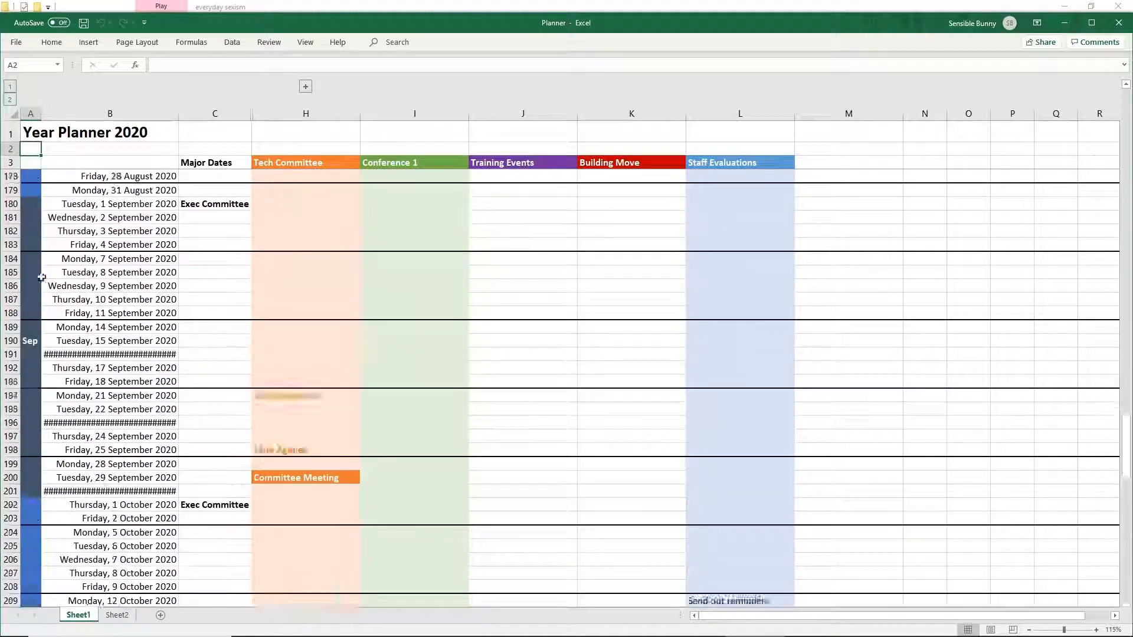
{"action": "scroll", "coordinate": [88, 260], "scroll_direction": "up", "scroll_amount": 20}
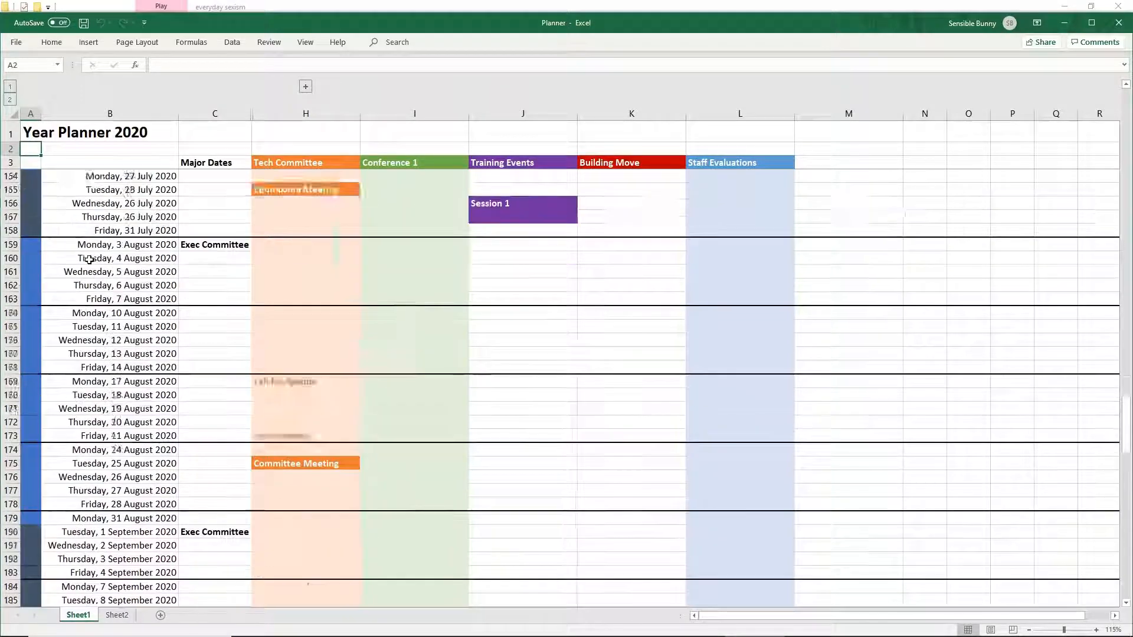
{"action": "scroll", "coordinate": [202, 259], "scroll_direction": "up", "scroll_amount": 16}
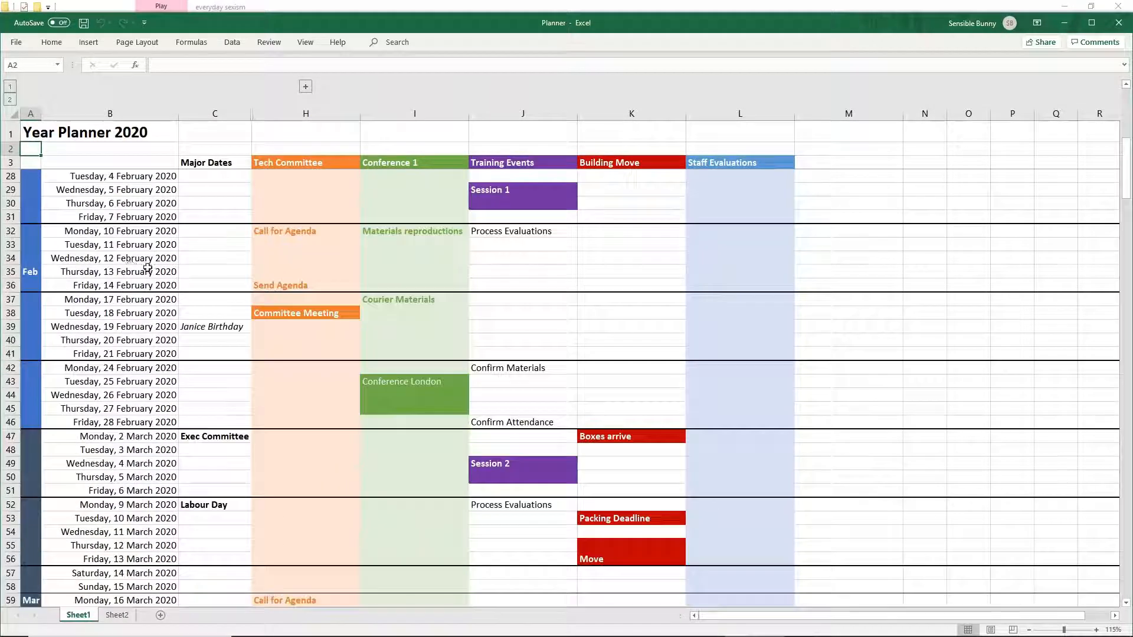
{"action": "scroll", "coordinate": [204, 268], "scroll_direction": "down", "scroll_amount": 5}
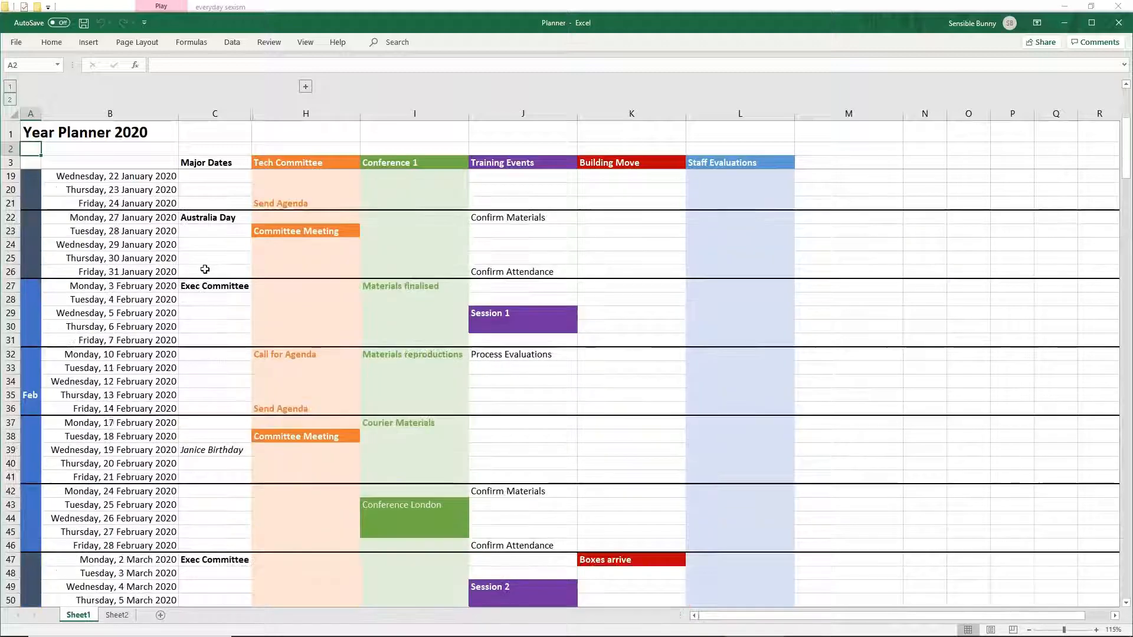
{"action": "scroll", "coordinate": [228, 294], "scroll_direction": "up", "scroll_amount": 5}
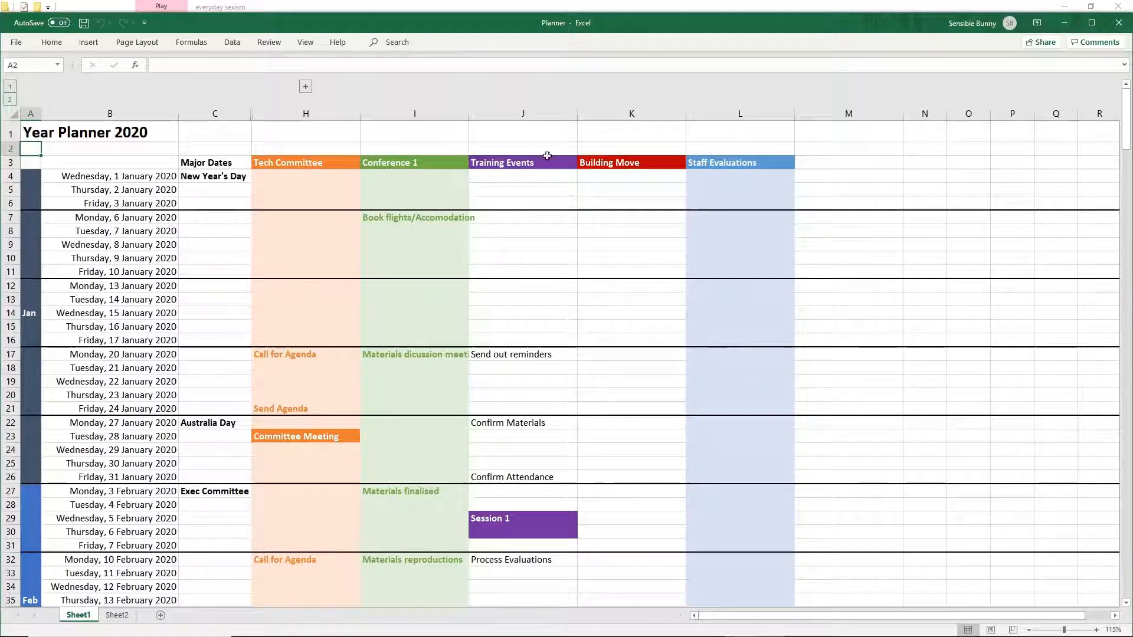
{"action": "scroll", "coordinate": [403, 374], "scroll_direction": "down", "scroll_amount": 2}
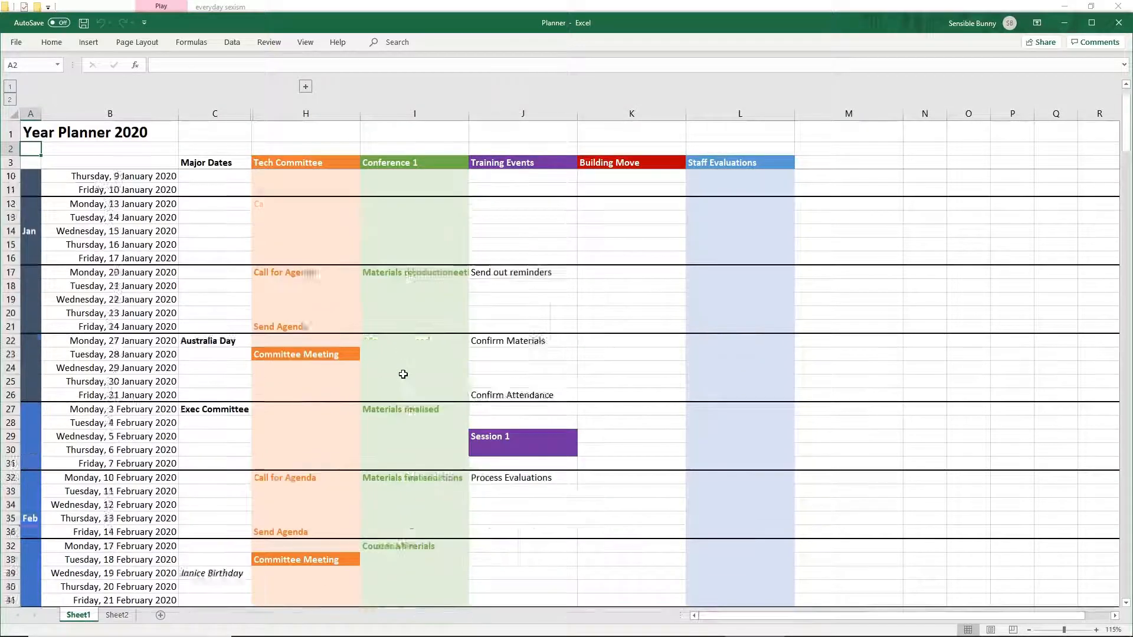
{"action": "scroll", "coordinate": [403, 374], "scroll_direction": "down", "scroll_amount": 2}
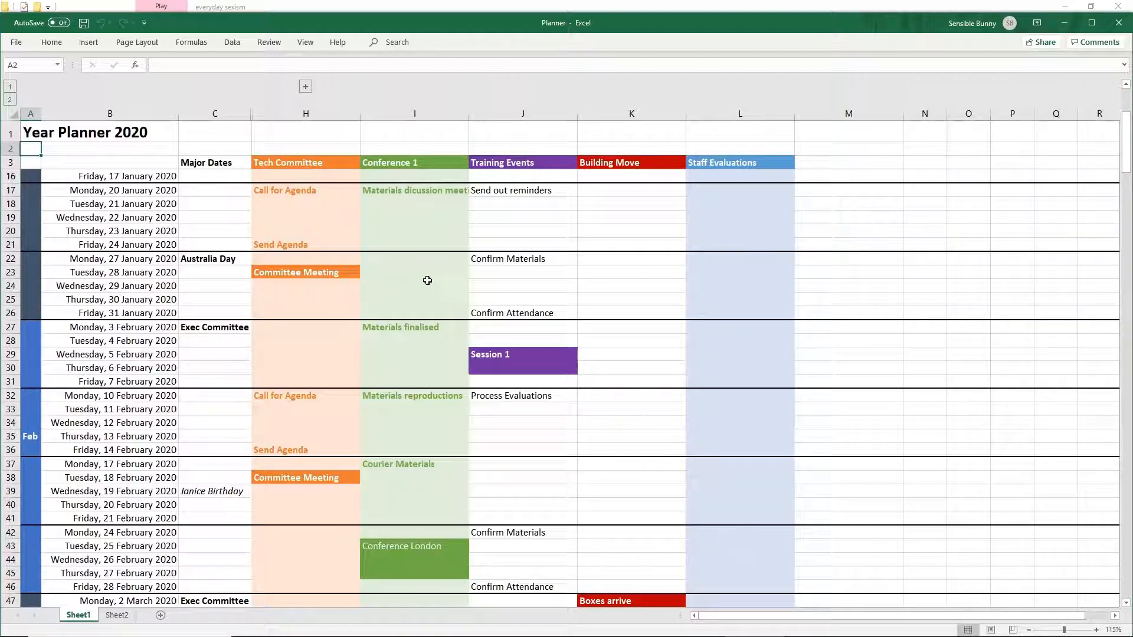
{"action": "scroll", "coordinate": [439, 281], "scroll_direction": "up", "scroll_amount": 4}
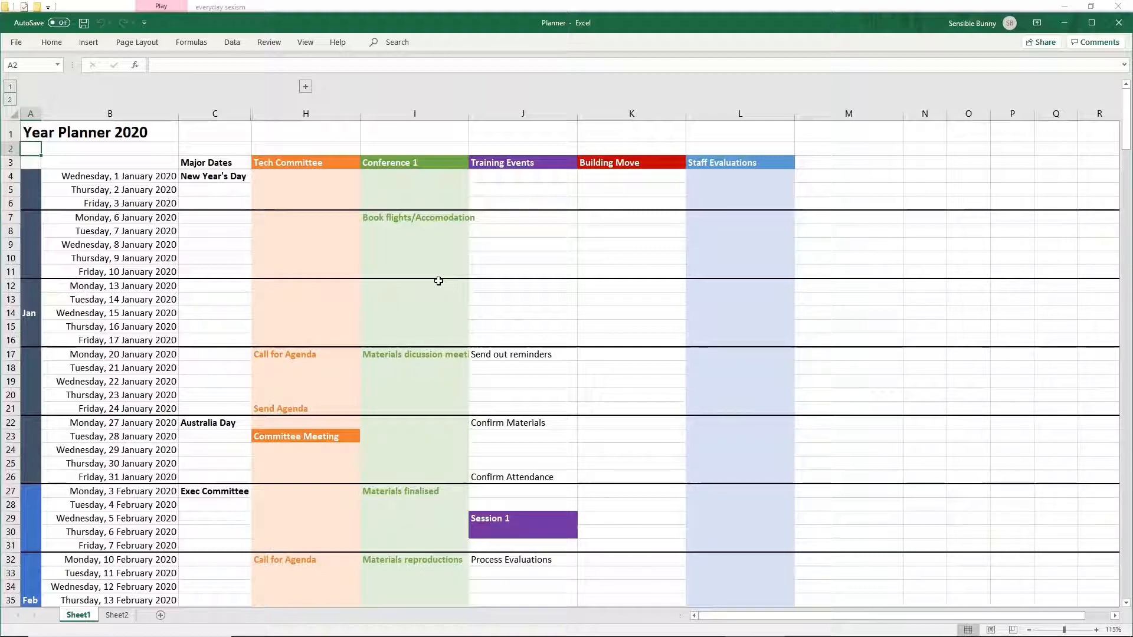
{"action": "scroll", "coordinate": [438, 281], "scroll_direction": "down", "scroll_amount": 8}
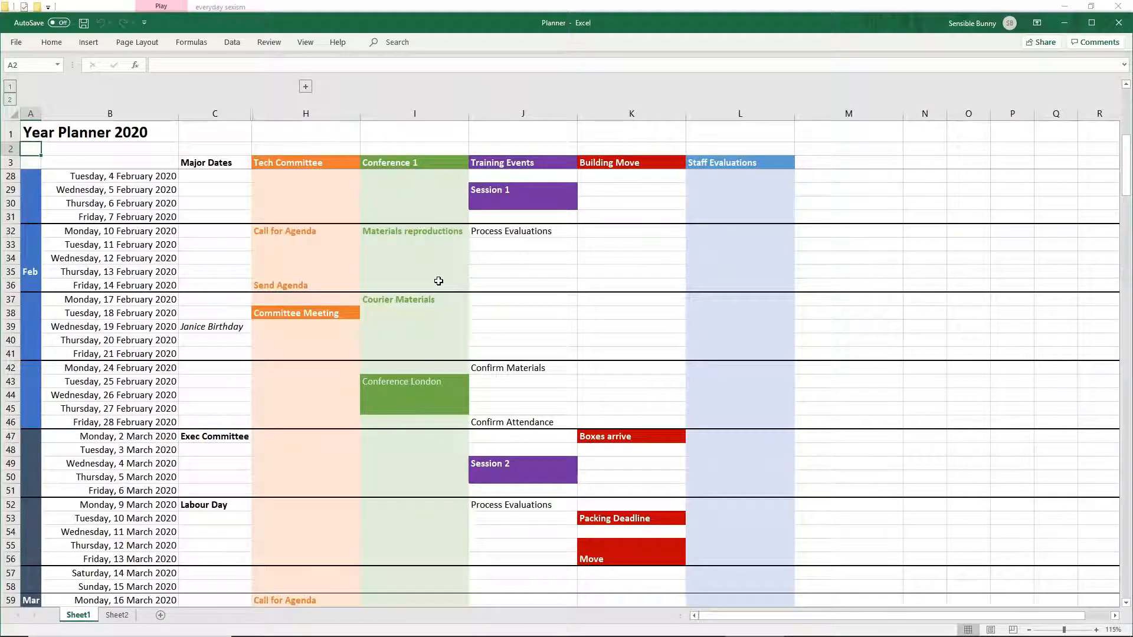
{"action": "scroll", "coordinate": [439, 281], "scroll_direction": "down", "scroll_amount": 9}
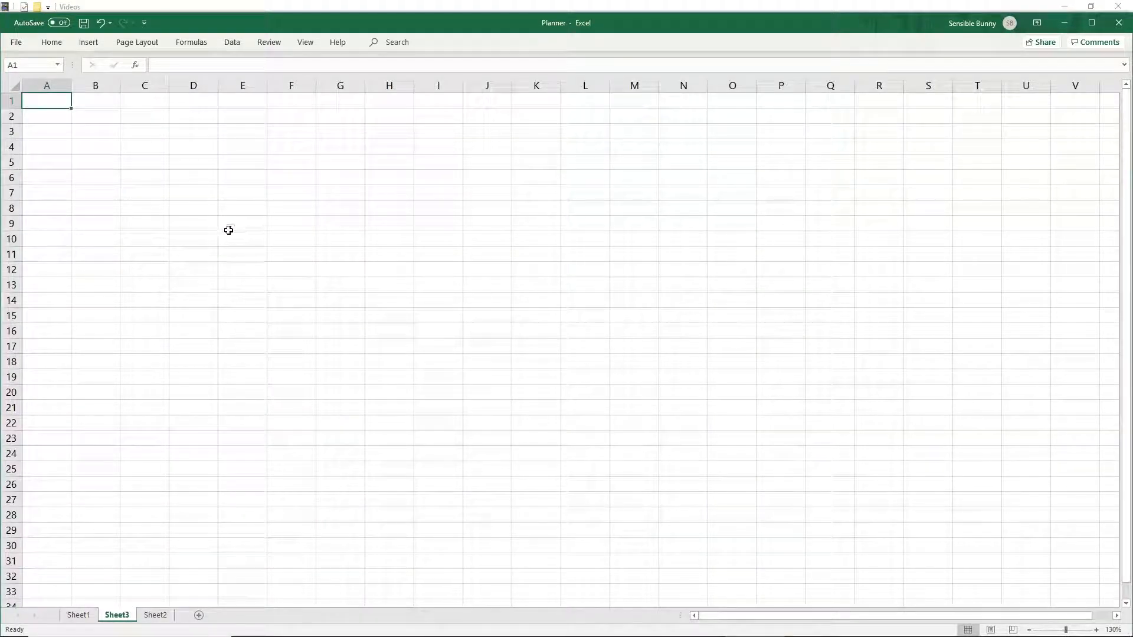
- On the new blank sheet, narrow column A and widen column B
{"action": "left_click_drag", "start_coordinate": [71, 85], "coordinate": [57, 86]}
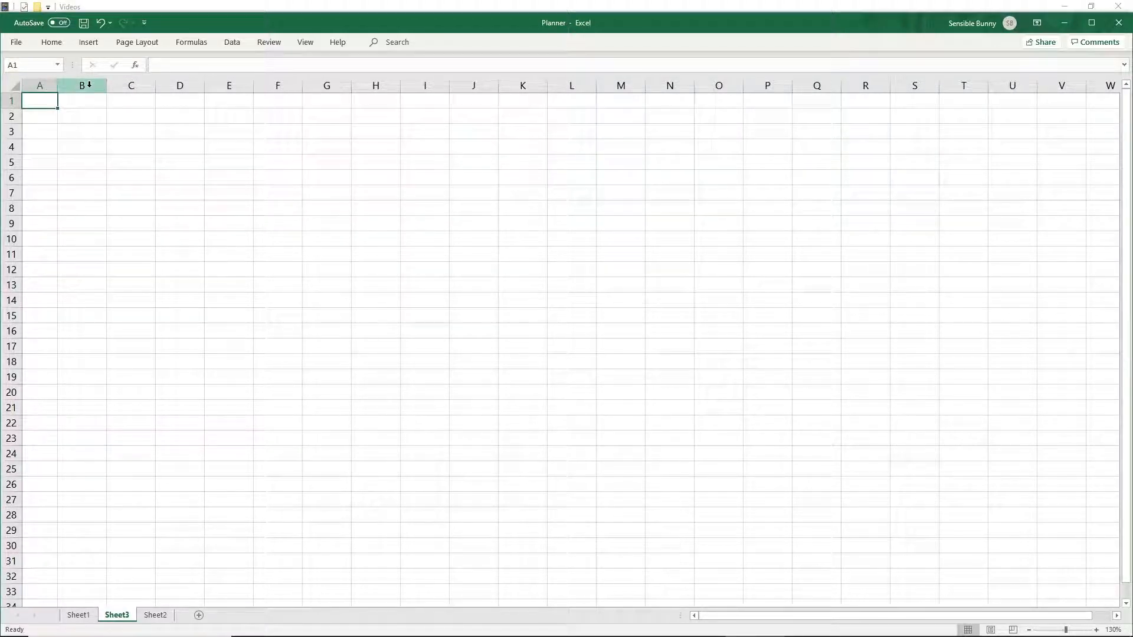
{"action": "left_click", "coordinate": [104, 85]}
{"action": "left_click_drag", "start_coordinate": [110, 93], "coordinate": [159, 93]}
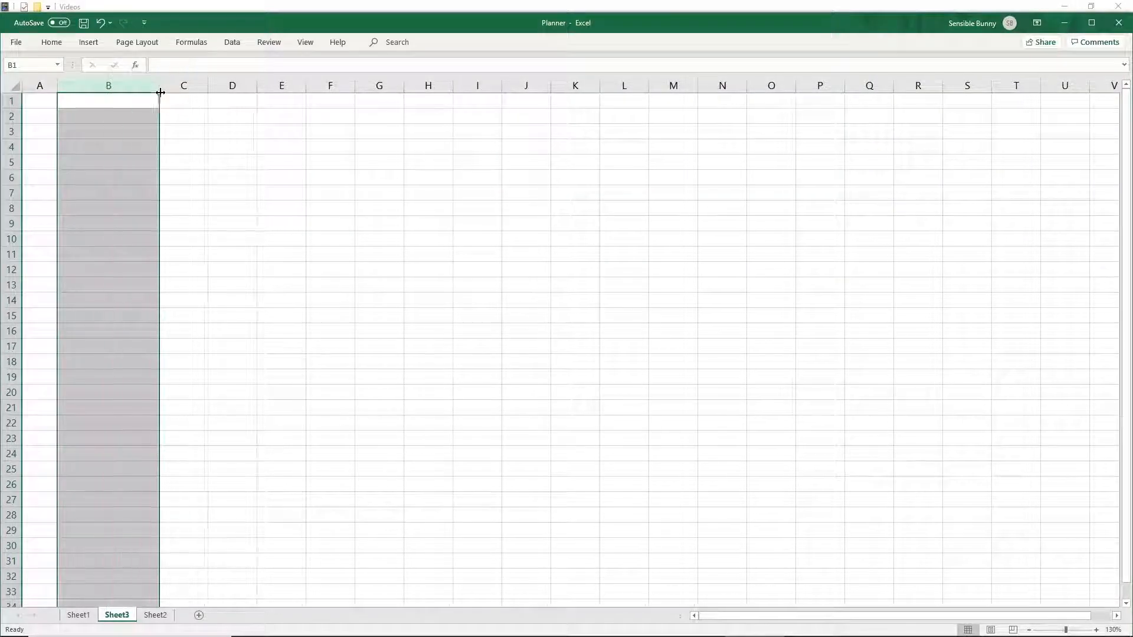
- Select columns C through H and widen them all together
{"action": "left_click", "coordinate": [184, 86]}
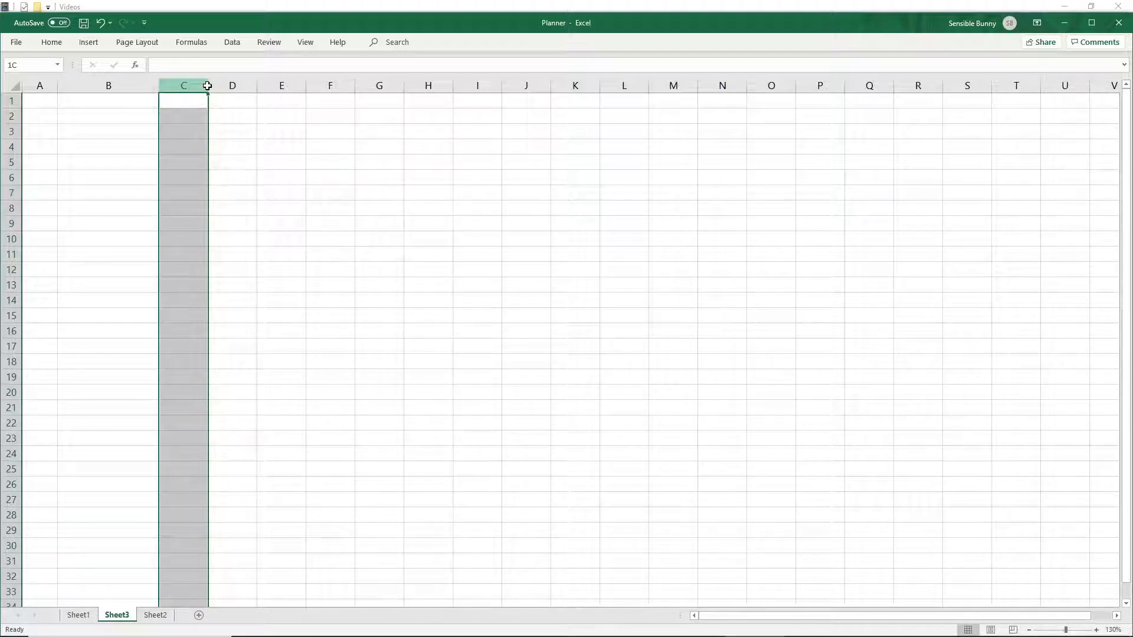
{"action": "left_click_drag", "start_coordinate": [208, 86], "coordinate": [425, 82]}
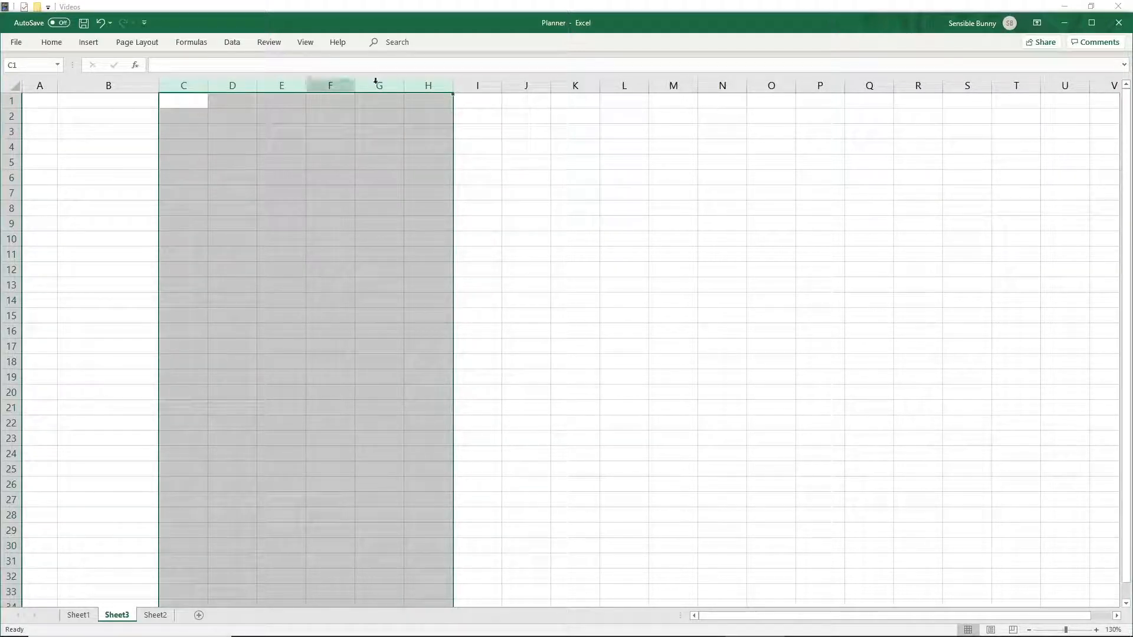
{"action": "left_click_drag", "start_coordinate": [452, 86], "coordinate": [516, 87]}
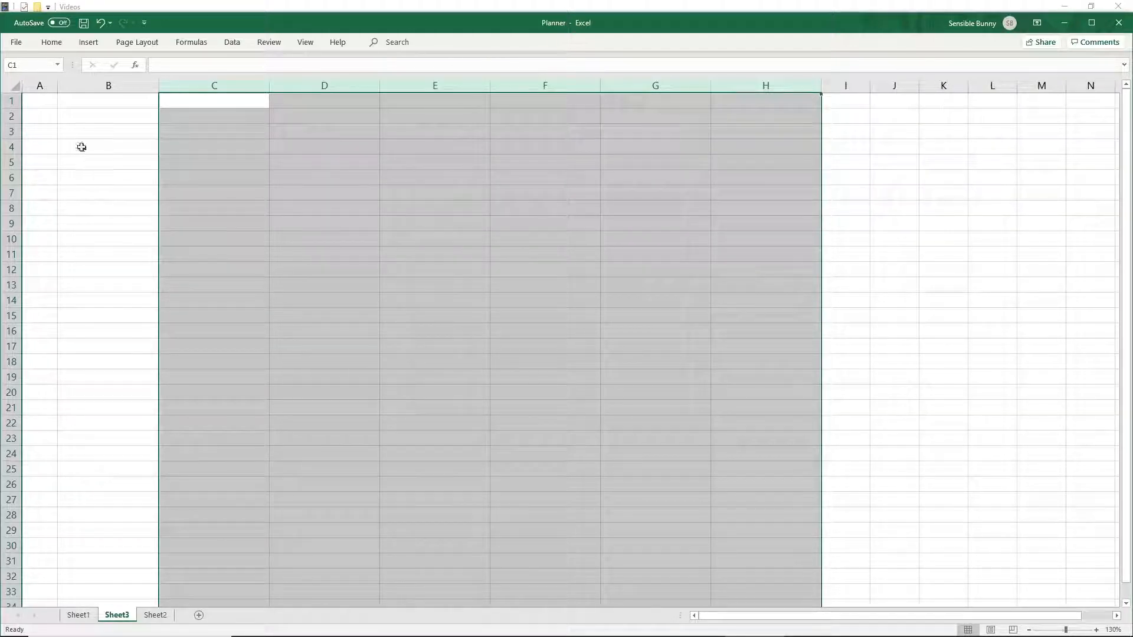
- Enter the date 1/1/2020 in cell B3
{"action": "left_click", "coordinate": [100, 132]}
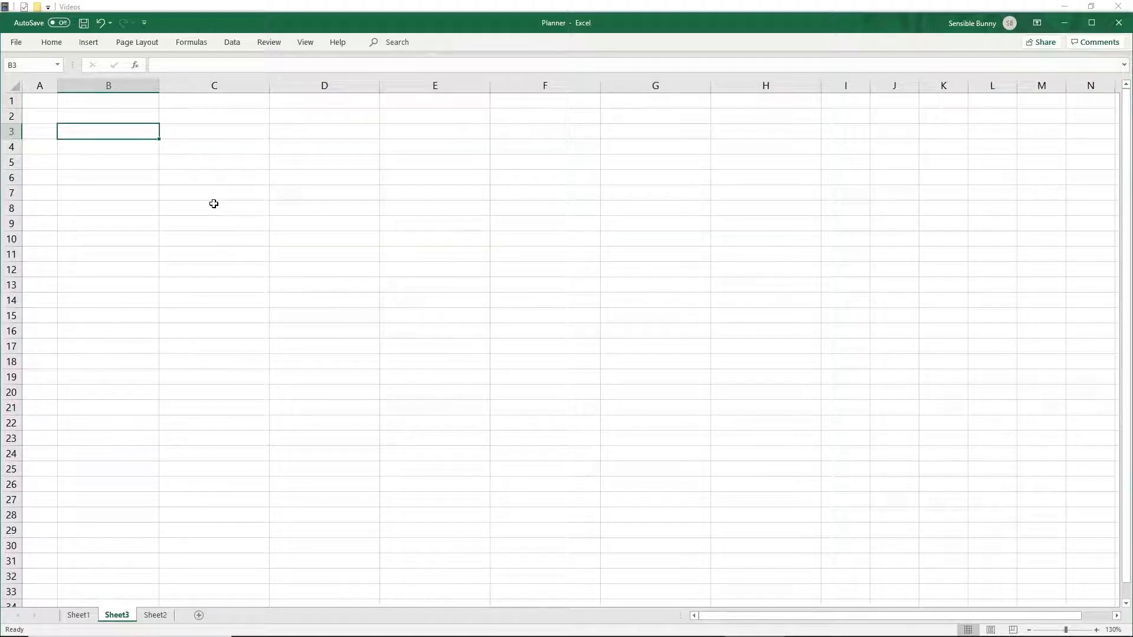
{"action": "type", "text": "1/1/20"}
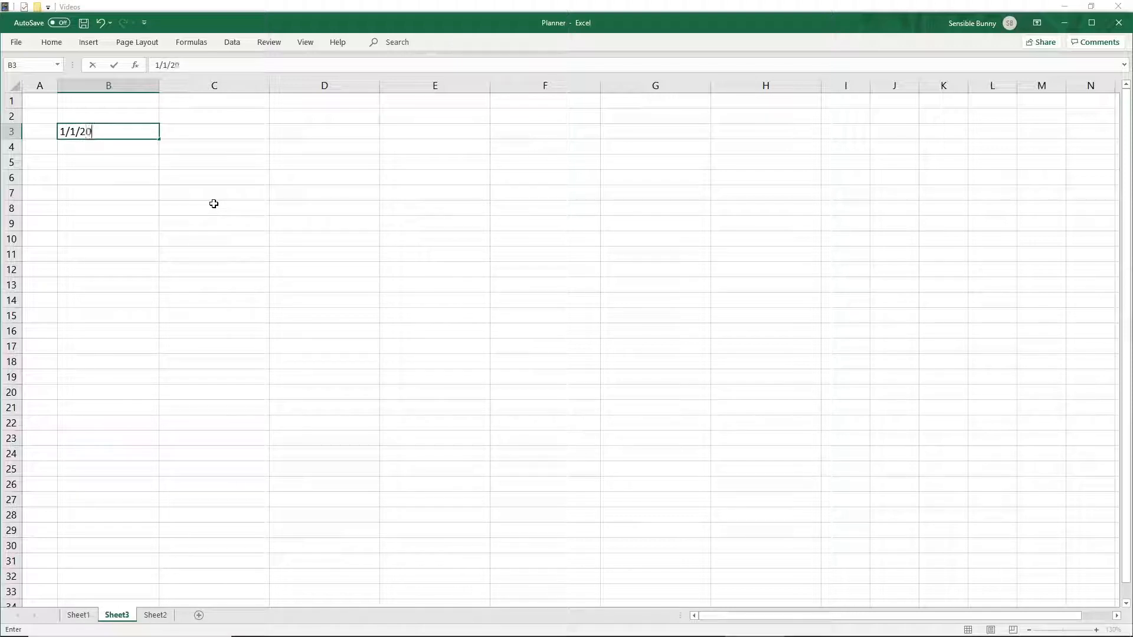
{"action": "type", "text": "20"}
{"action": "key", "text": "Return"}
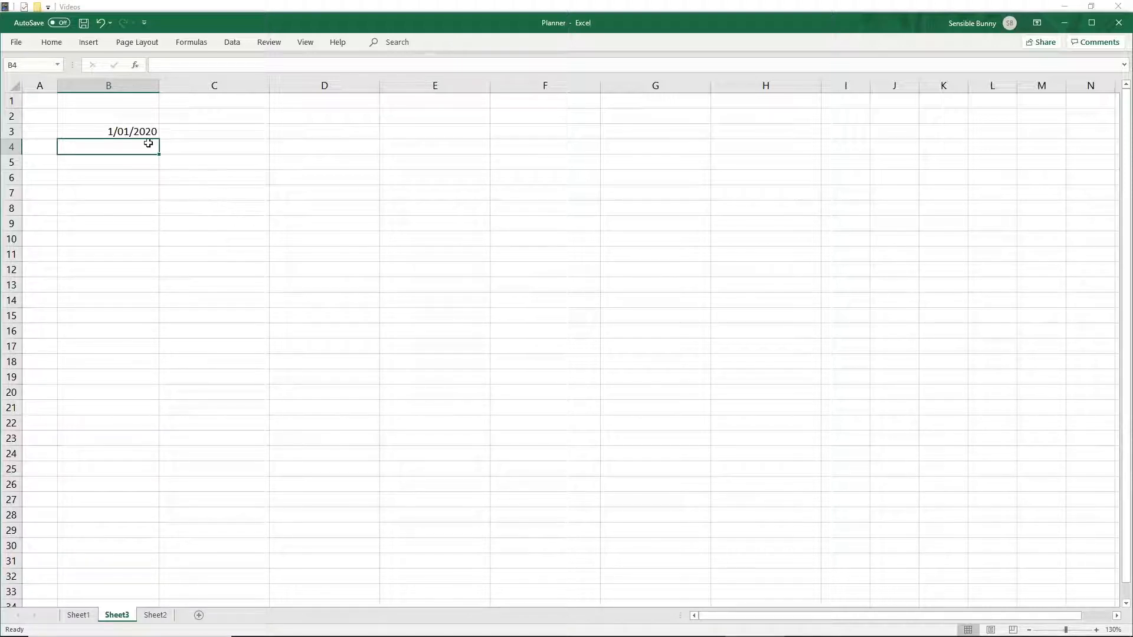
- Format B3 with the long date type "Wednesday, 14 March 2012" and widen column B to fit it
{"action": "left_click", "coordinate": [128, 137]}
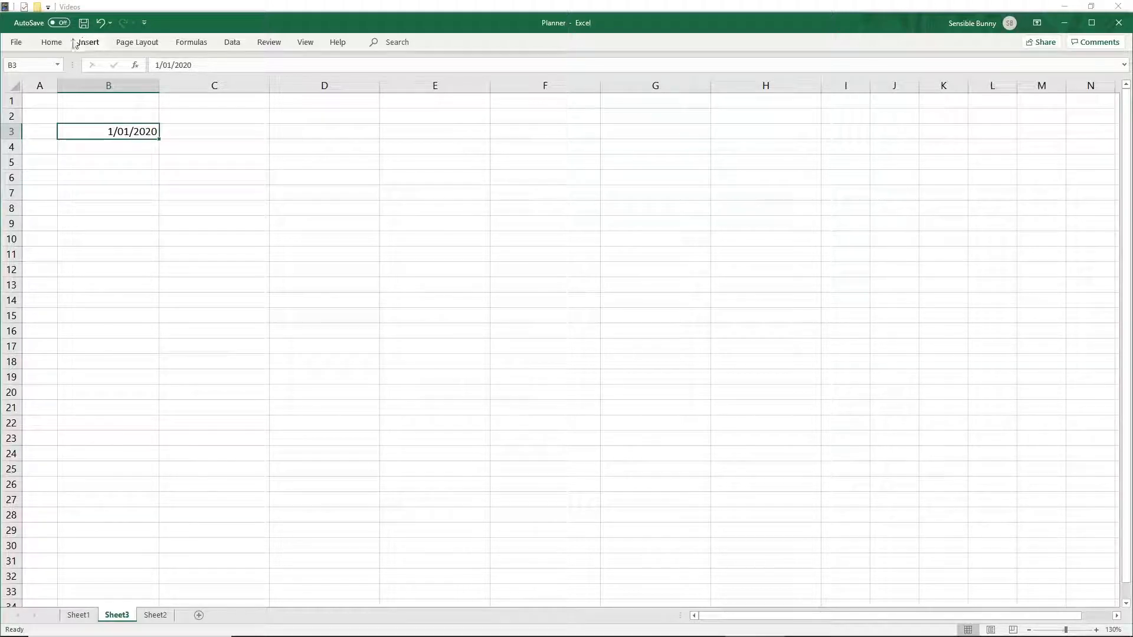
{"action": "left_click", "coordinate": [52, 43]}
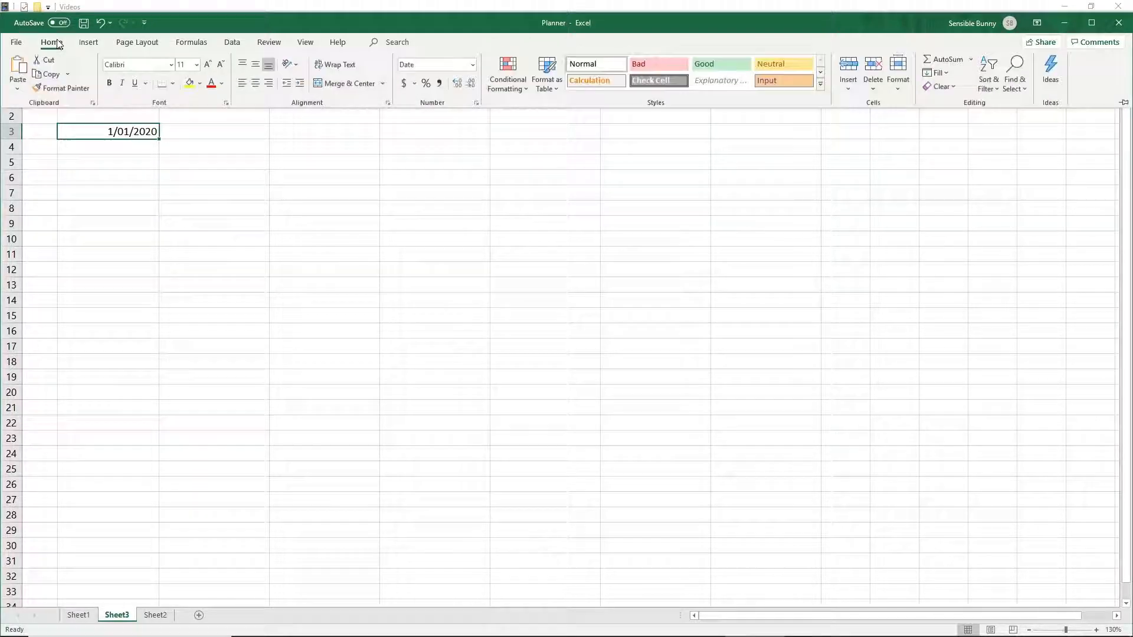
{"action": "left_click", "coordinate": [477, 103]}
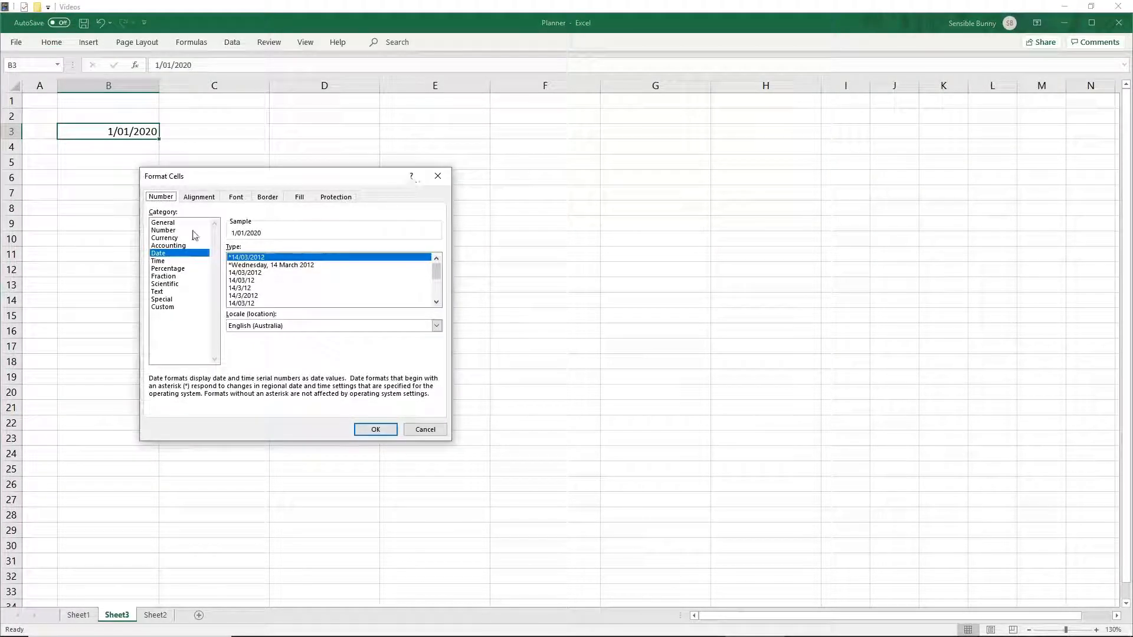
{"action": "left_click", "coordinate": [163, 255]}
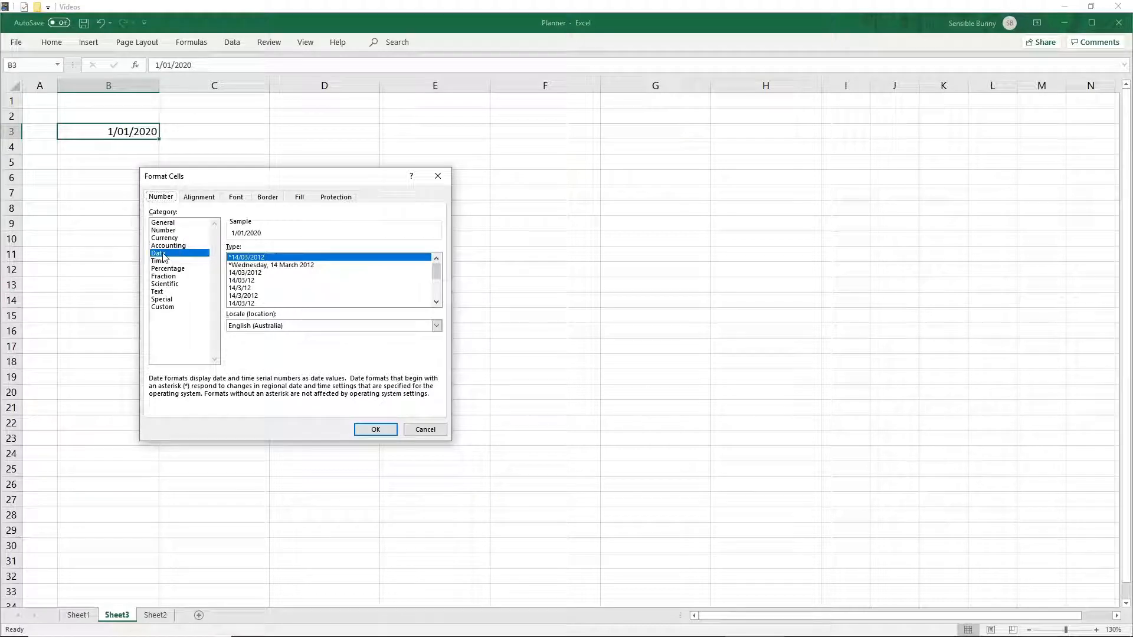
{"action": "left_click", "coordinate": [258, 266]}
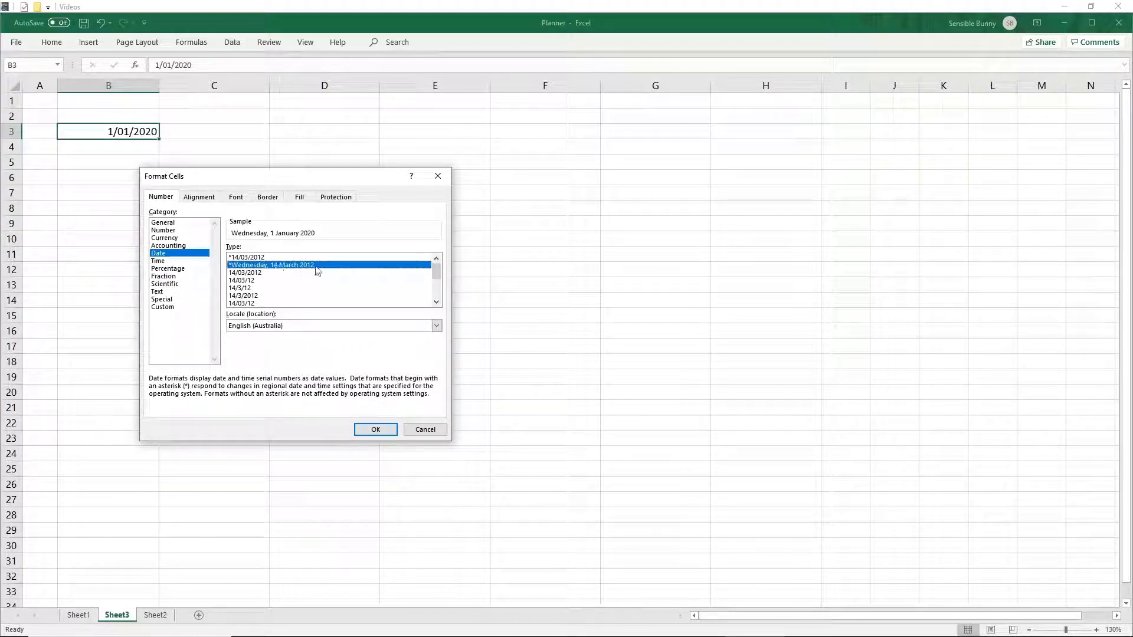
{"action": "left_click", "coordinate": [371, 429]}
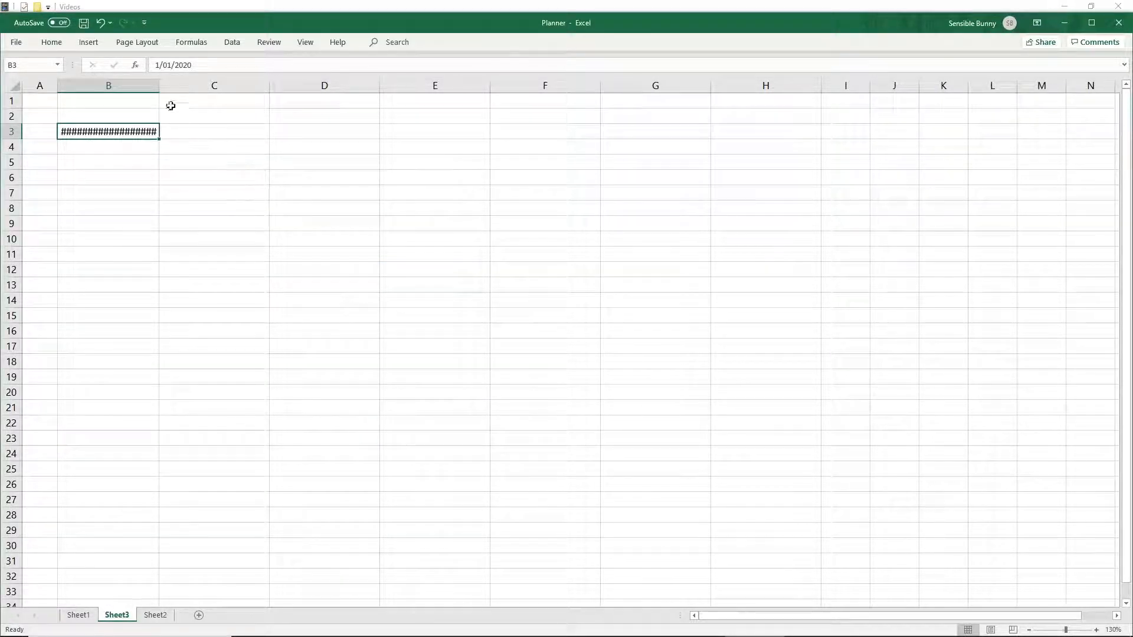
{"action": "left_click_drag", "start_coordinate": [159, 88], "coordinate": [216, 86]}
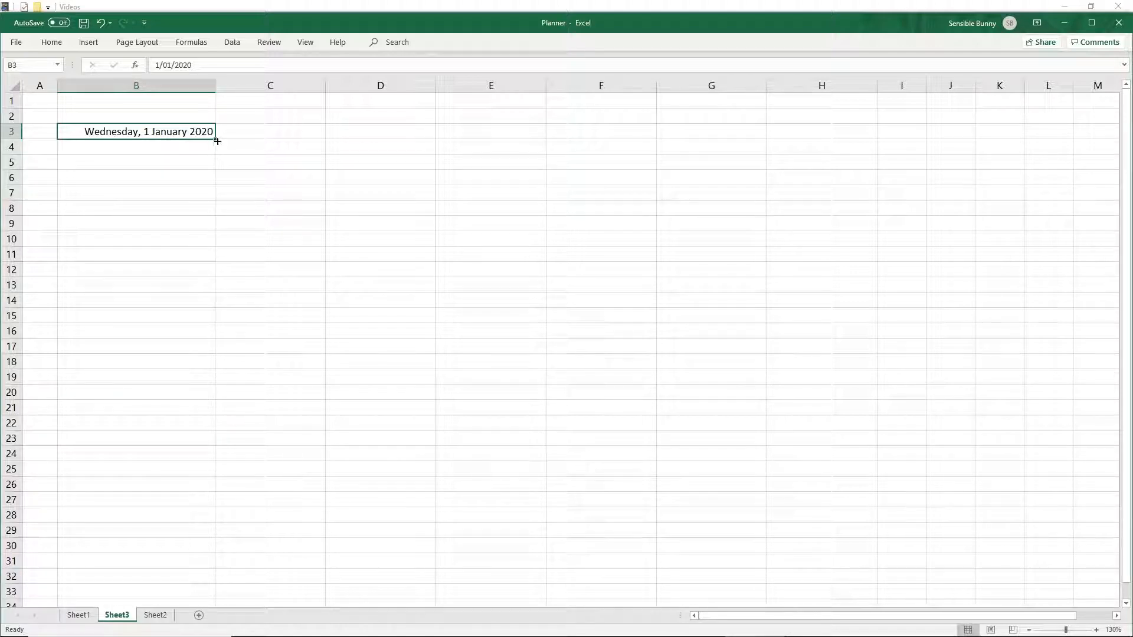
- Fill the dates down column B to Thursday, 31 December 2020 in row 368 and widen the column slightly
{"action": "scroll", "coordinate": [227, 155], "scroll_direction": "down", "scroll_amount": 4, "text": "ctrl"}
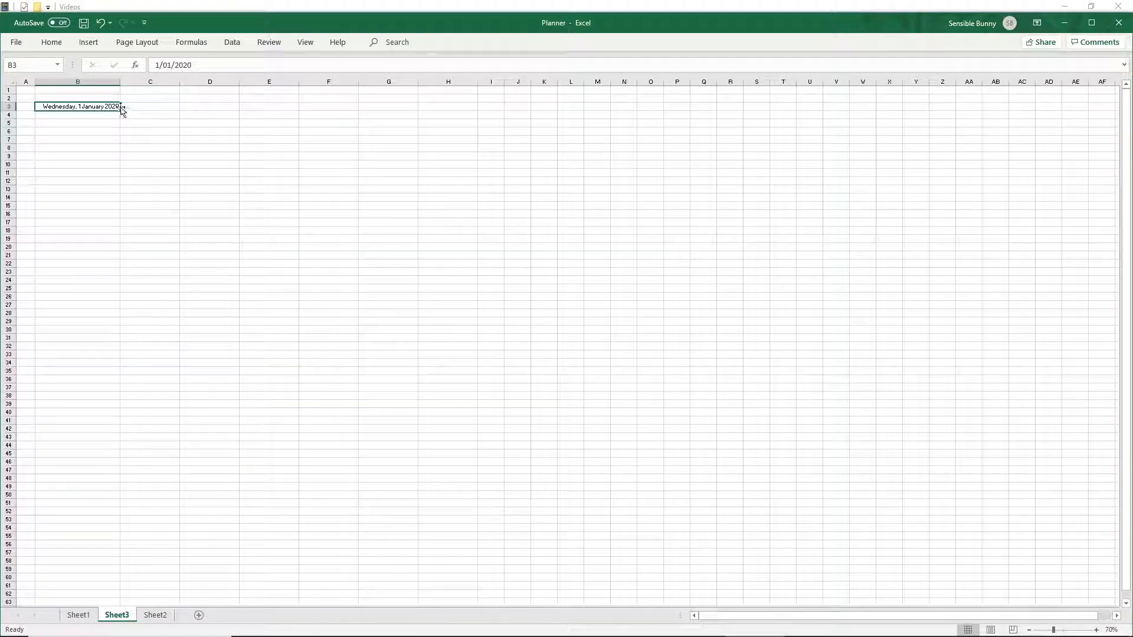
{"action": "left_click_drag", "start_coordinate": [120, 111], "coordinate": [108, 575]}
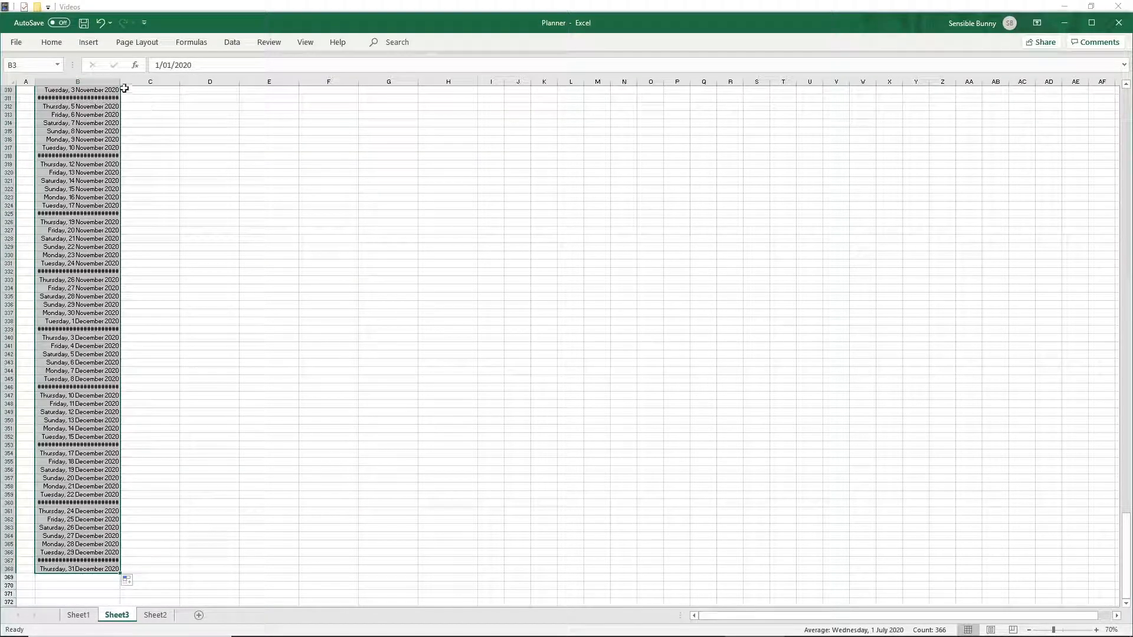
{"action": "left_click_drag", "start_coordinate": [120, 82], "coordinate": [133, 83]}
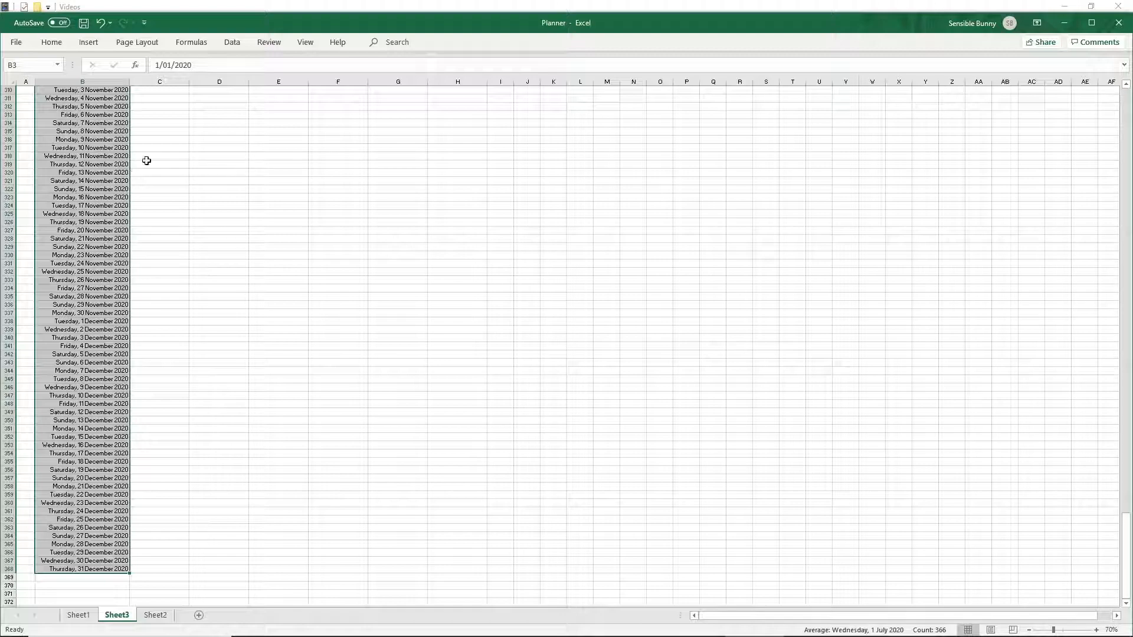
- Apply a top and bottom border across the full rows 3 to 5 of the first week
{"action": "key", "text": "ctrl+Home"}
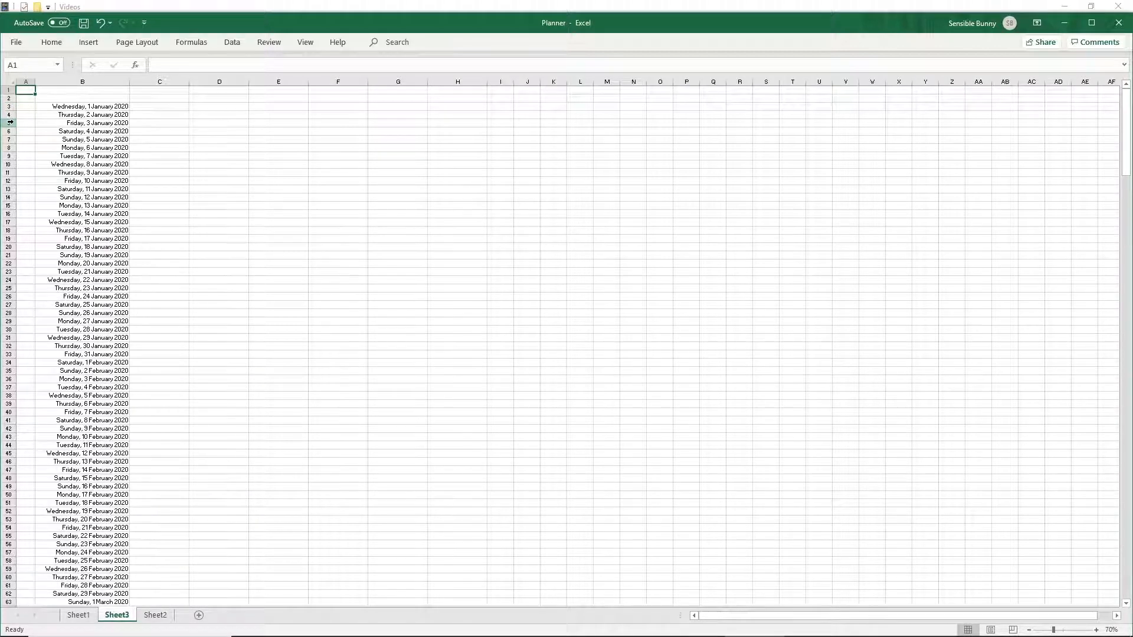
{"action": "left_click_drag", "start_coordinate": [11, 122], "coordinate": [14, 106]}
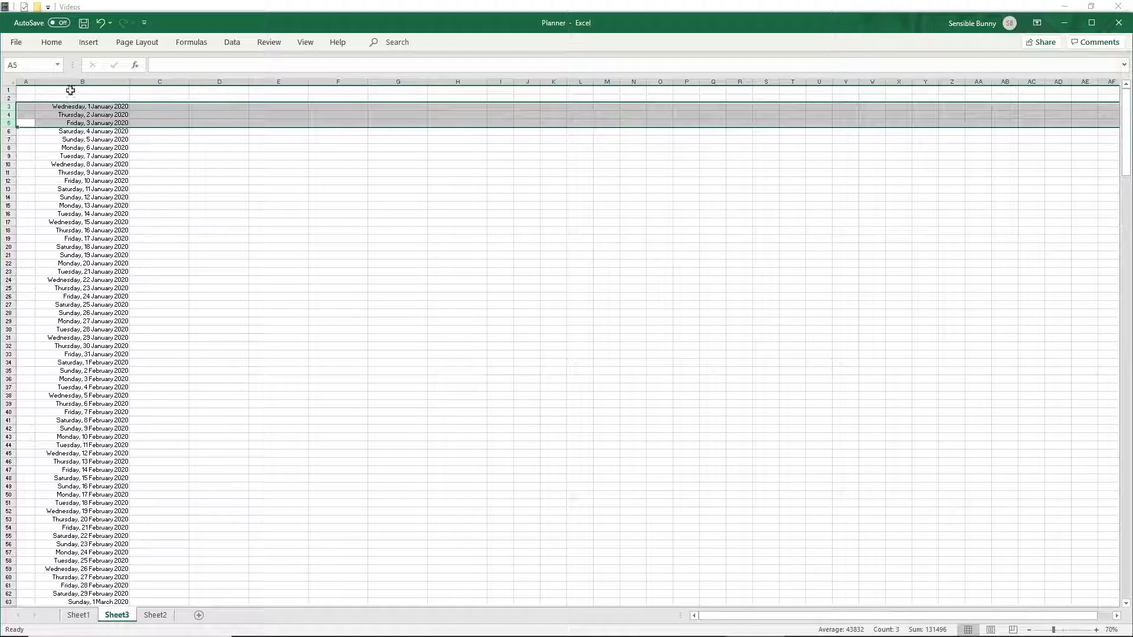
{"action": "left_click", "coordinate": [63, 43]}
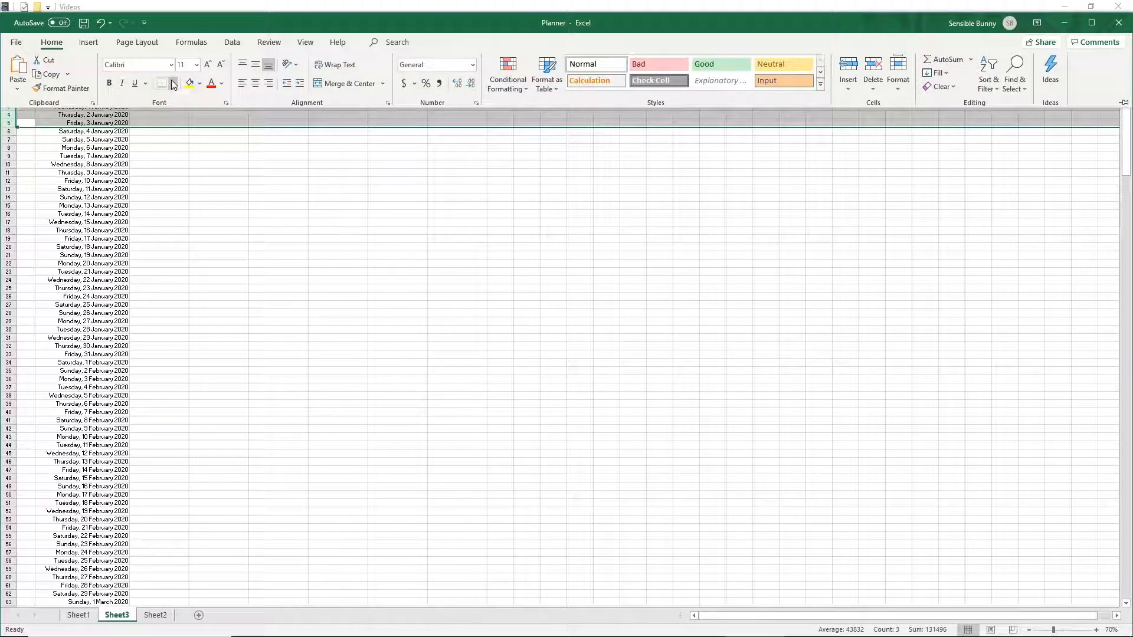
{"action": "left_click", "coordinate": [173, 84]}
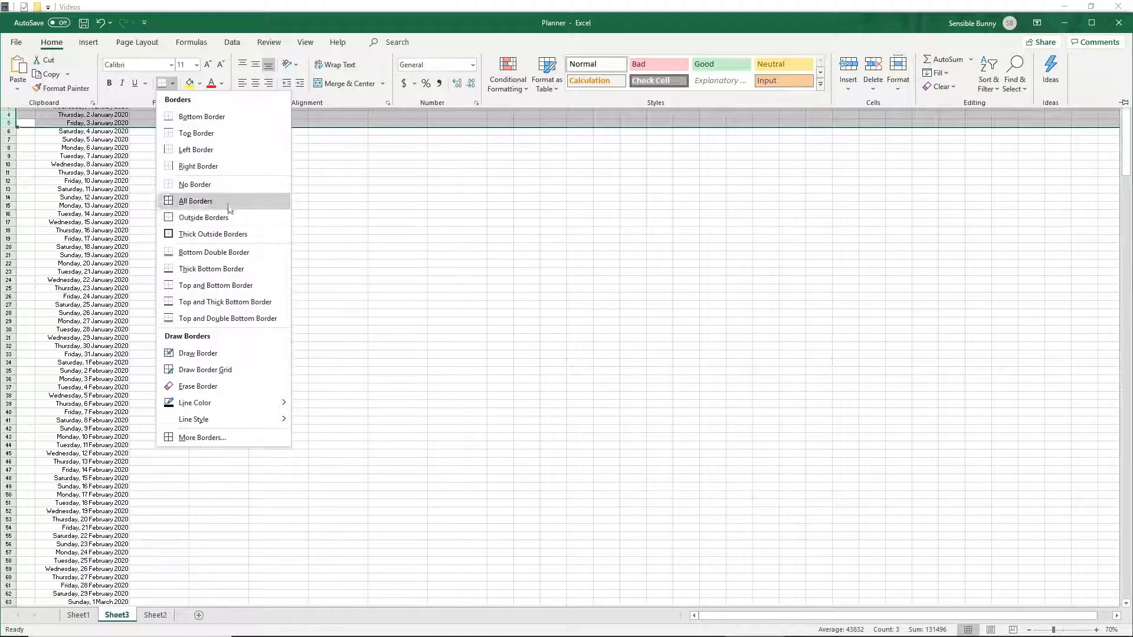
{"action": "left_click", "coordinate": [215, 286]}
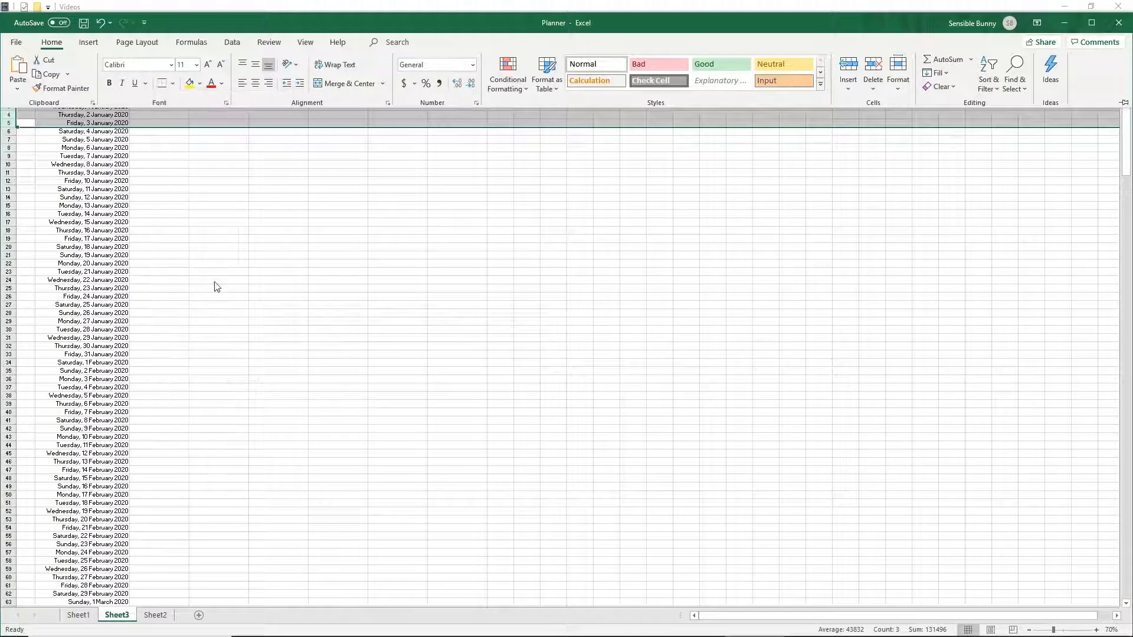
- Repeat the top and bottom border on each following weekday block of rows, such as rows 8–12 and 15–19
{"action": "left_click", "coordinate": [184, 173]}
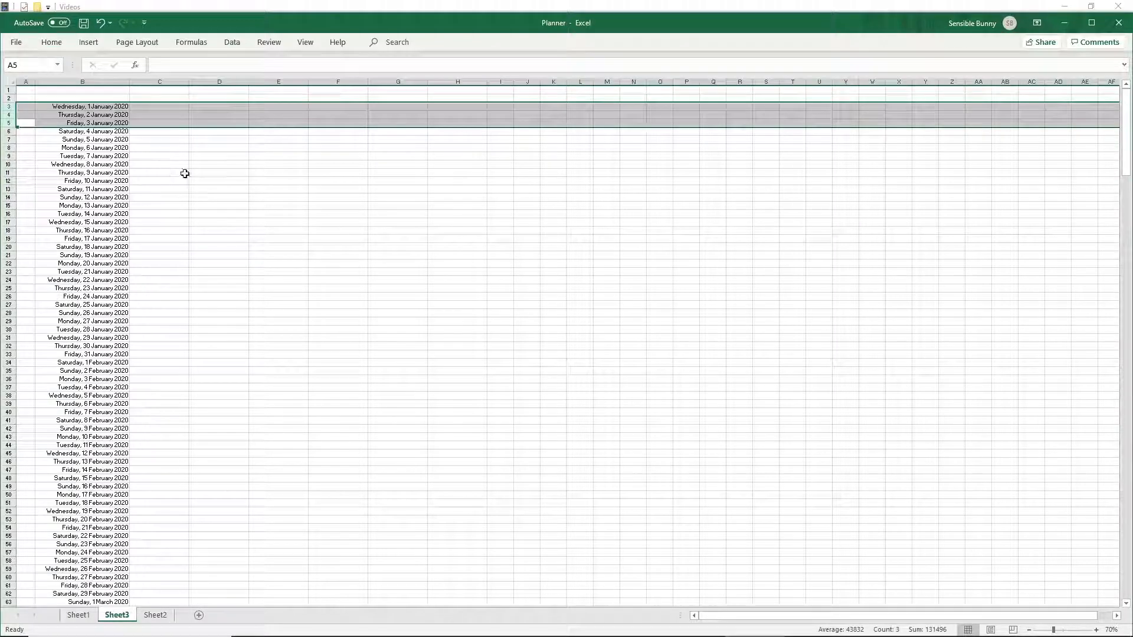
{"action": "left_click", "coordinate": [185, 173]}
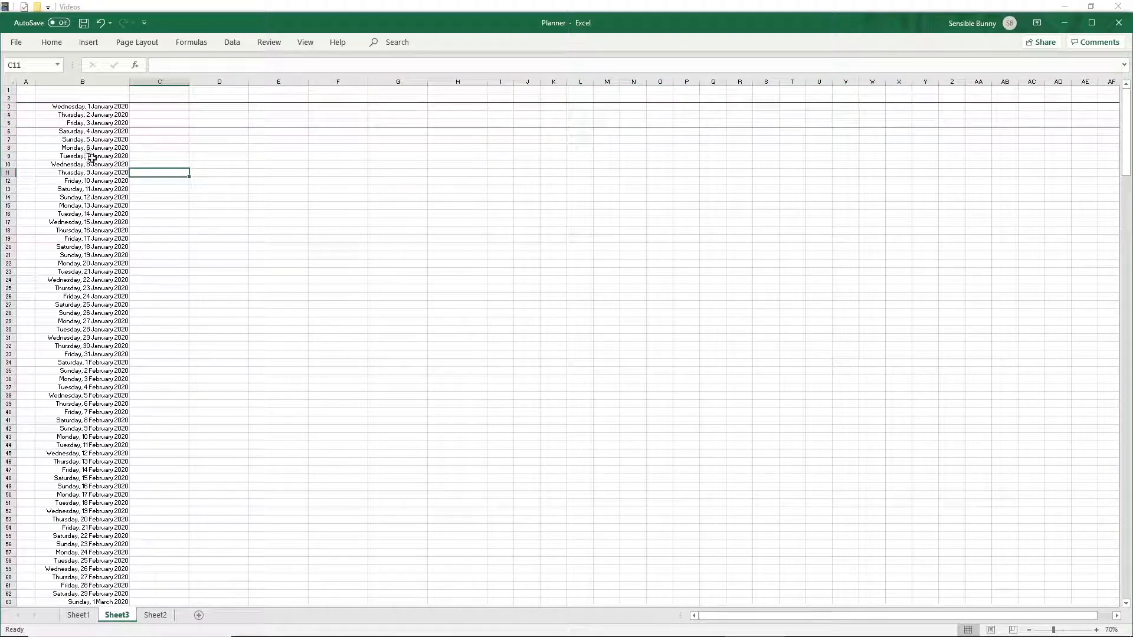
{"action": "left_click_drag", "start_coordinate": [9, 148], "coordinate": [12, 180]}
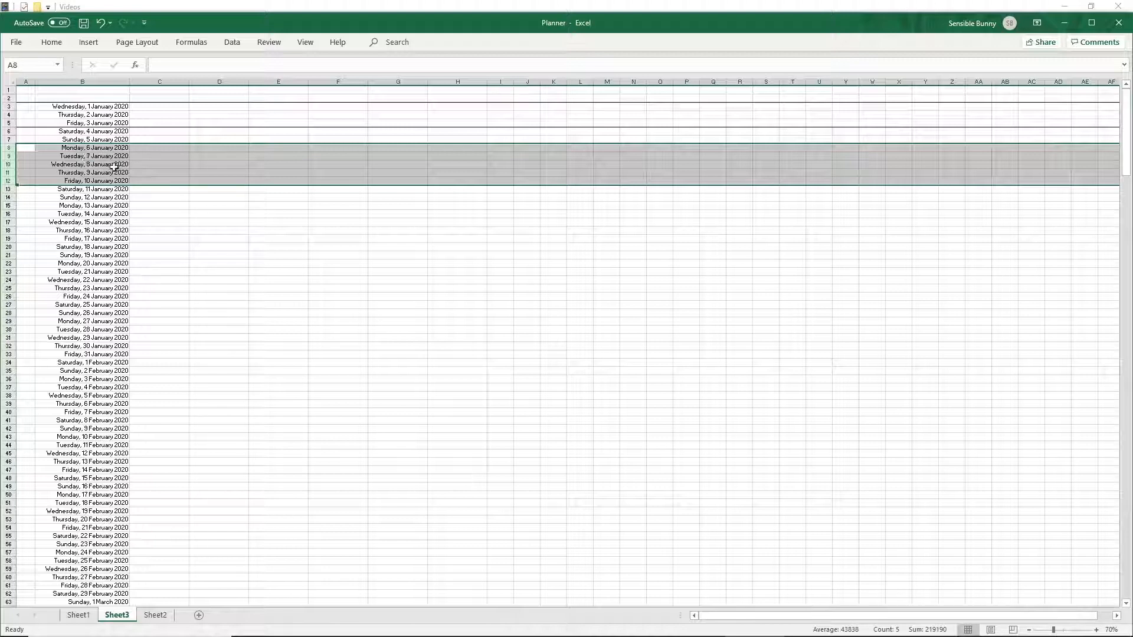
{"action": "left_click", "coordinate": [163, 216]}
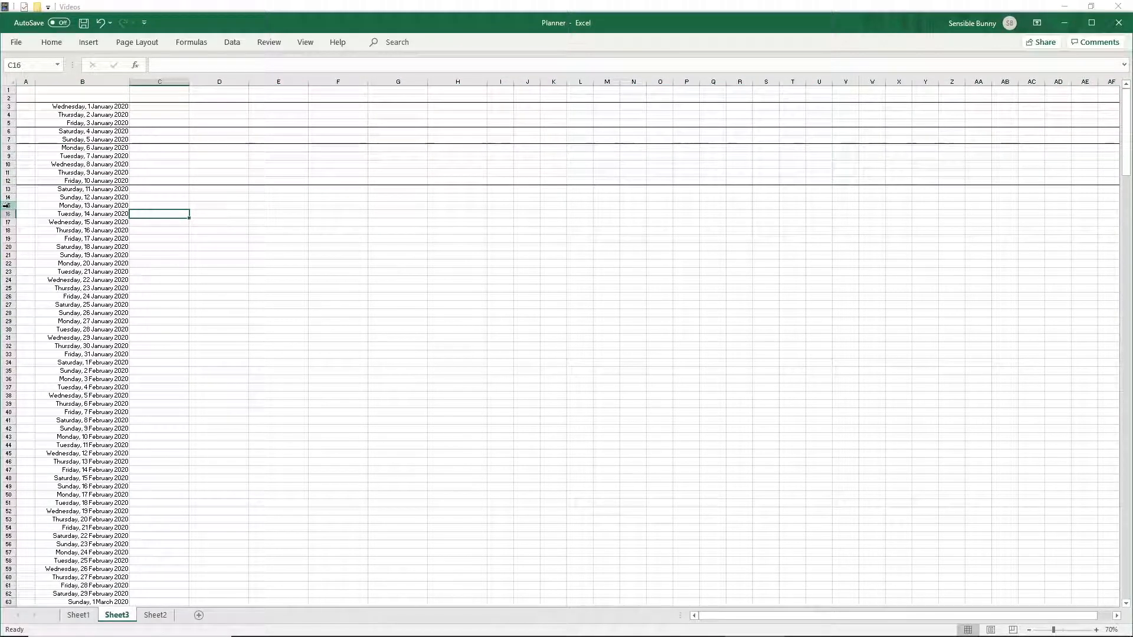
{"action": "left_click_drag", "start_coordinate": [6, 205], "coordinate": [34, 235]}
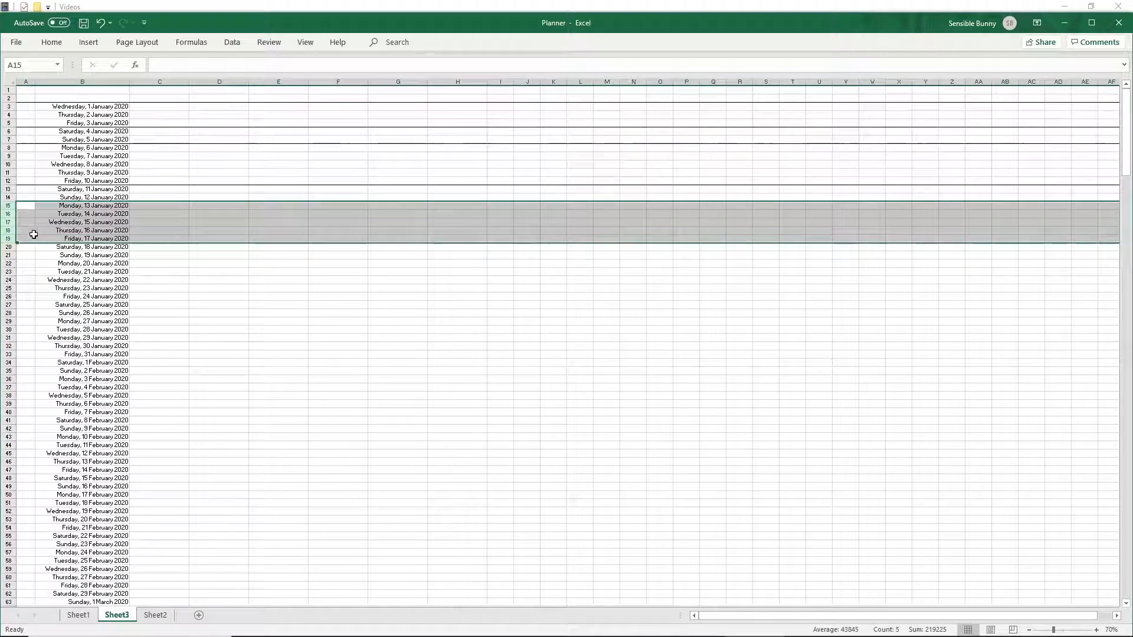
{"action": "left_click", "coordinate": [230, 281]}
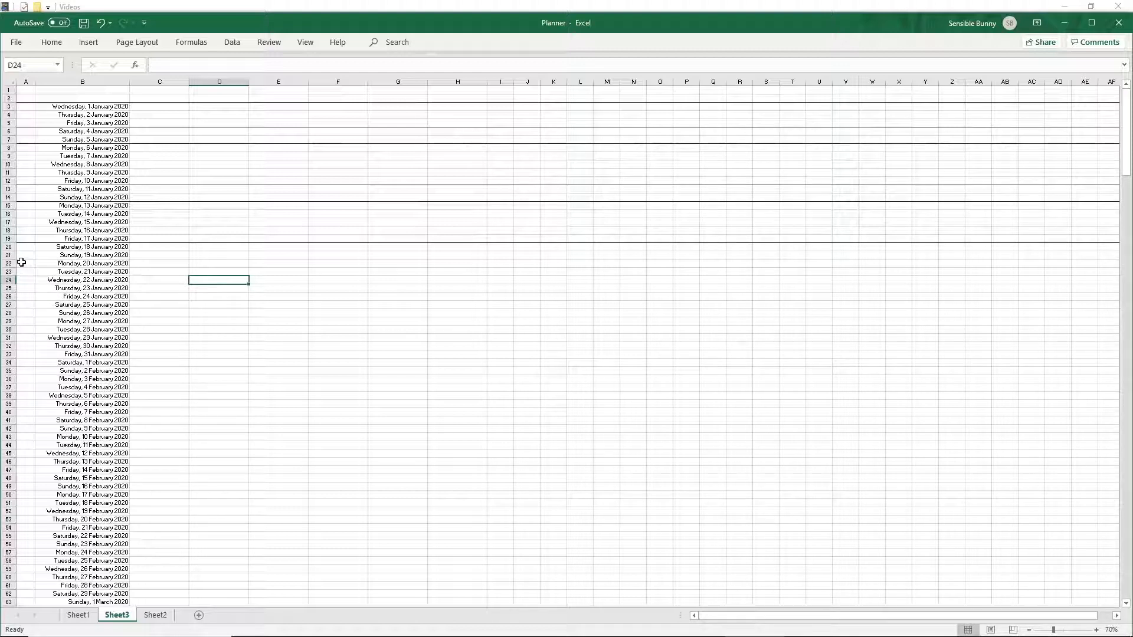
{"action": "left_click_drag", "start_coordinate": [12, 263], "coordinate": [11, 297]}
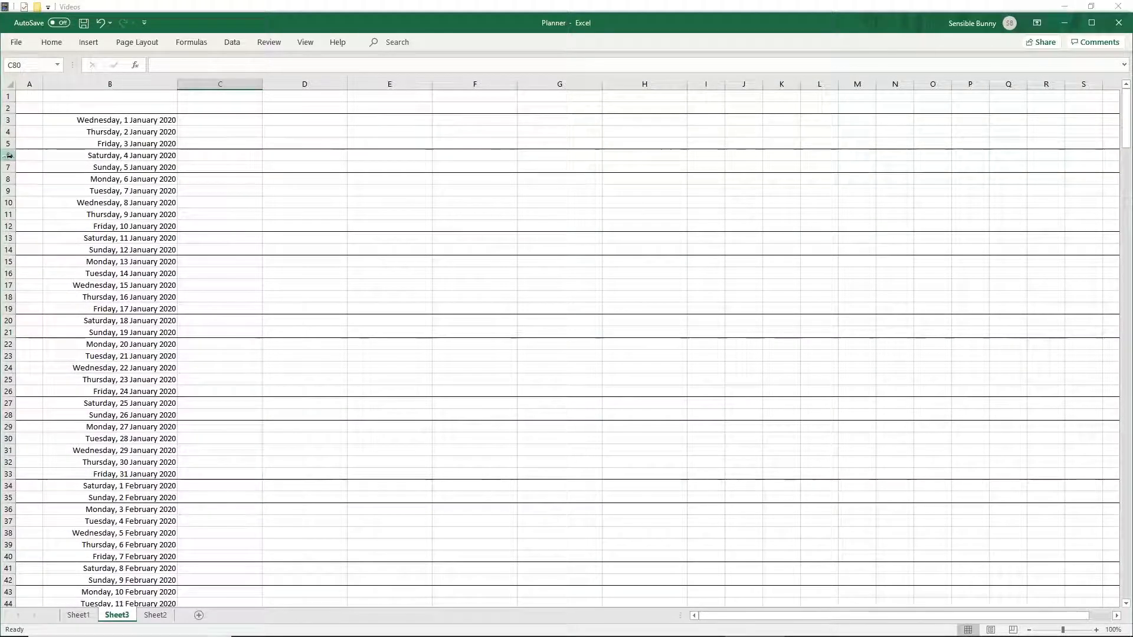
- Delete the Saturday and Sunday rows of the first two weekends from the date list
{"action": "left_click_drag", "start_coordinate": [5, 155], "coordinate": [6, 168]}
{"action": "right_click", "coordinate": [69, 158]}
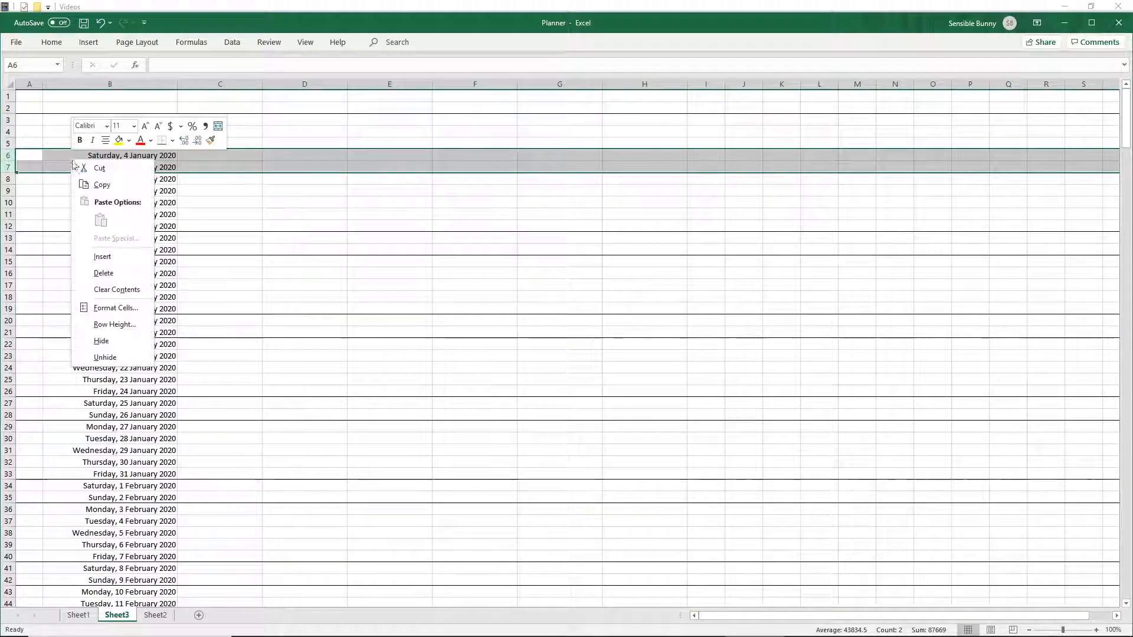
{"action": "left_click", "coordinate": [103, 273]}
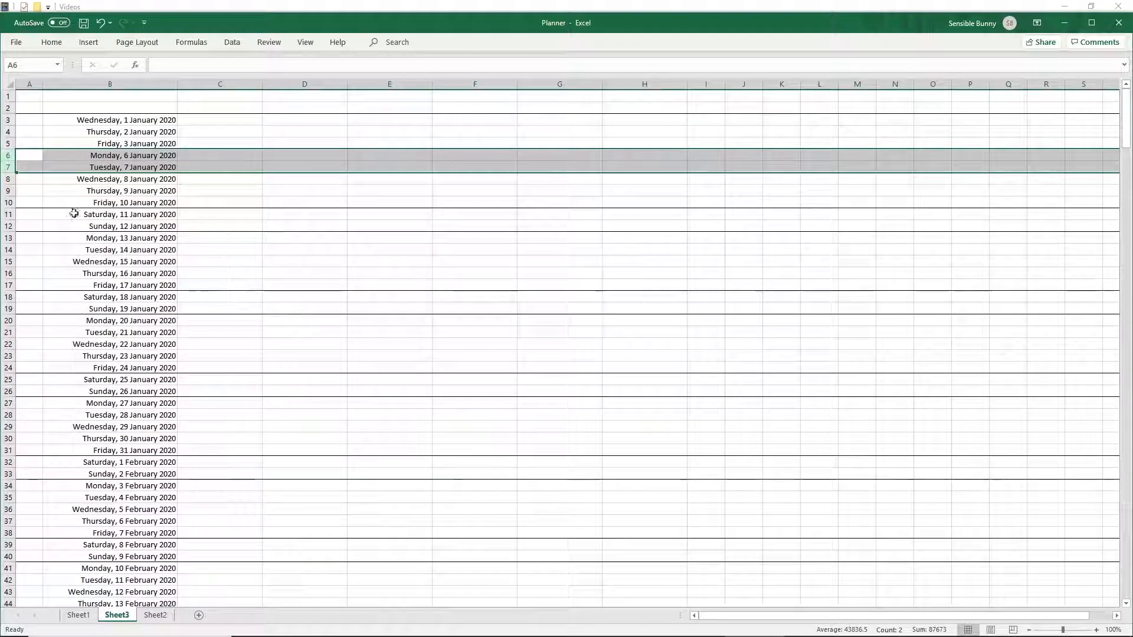
{"action": "left_click_drag", "start_coordinate": [10, 213], "coordinate": [10, 227]}
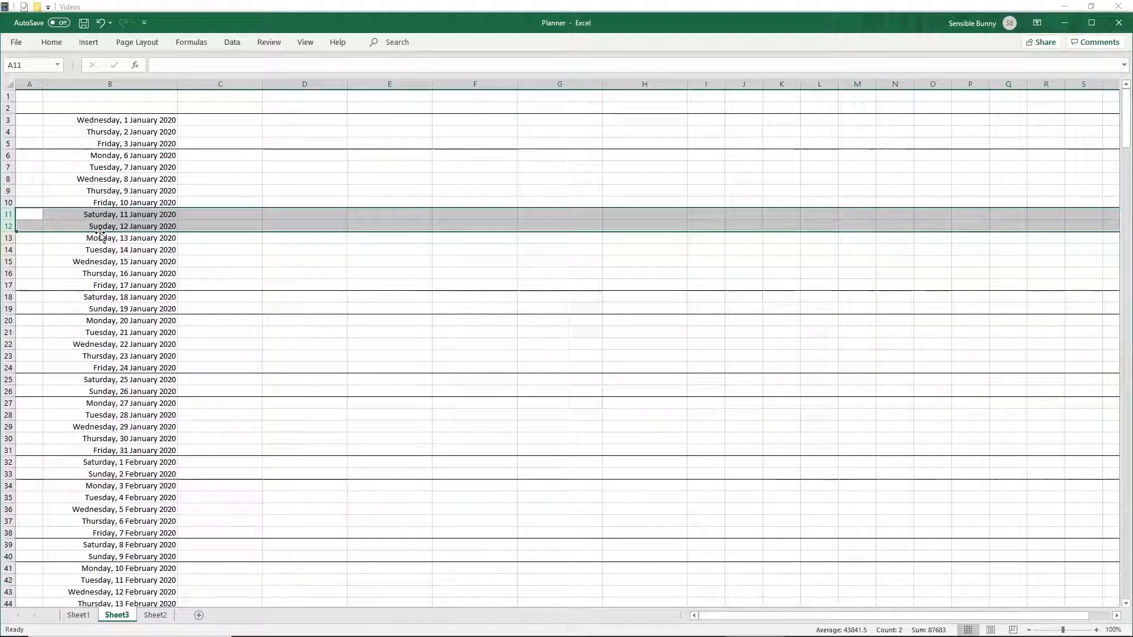
{"action": "key", "text": "ctrl+minus"}
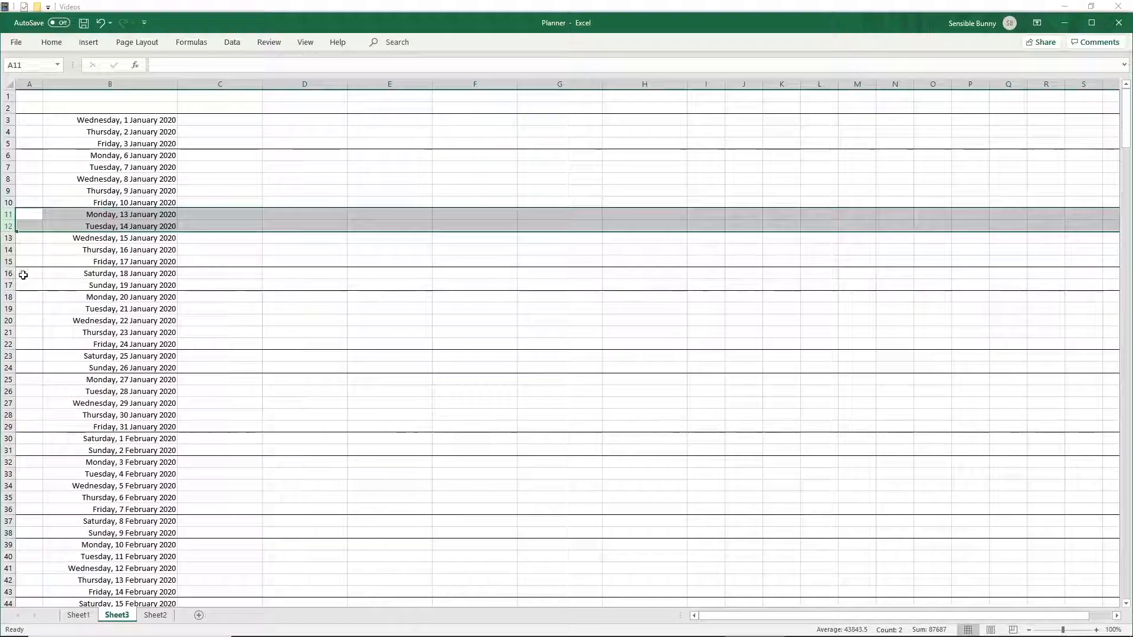
- Delete the next three weekends' Saturday and Sunday rows so only weekdays remain in those weeks
{"action": "left_click_drag", "start_coordinate": [11, 273], "coordinate": [10, 285]}
{"action": "key", "text": "ctrl+minus"}
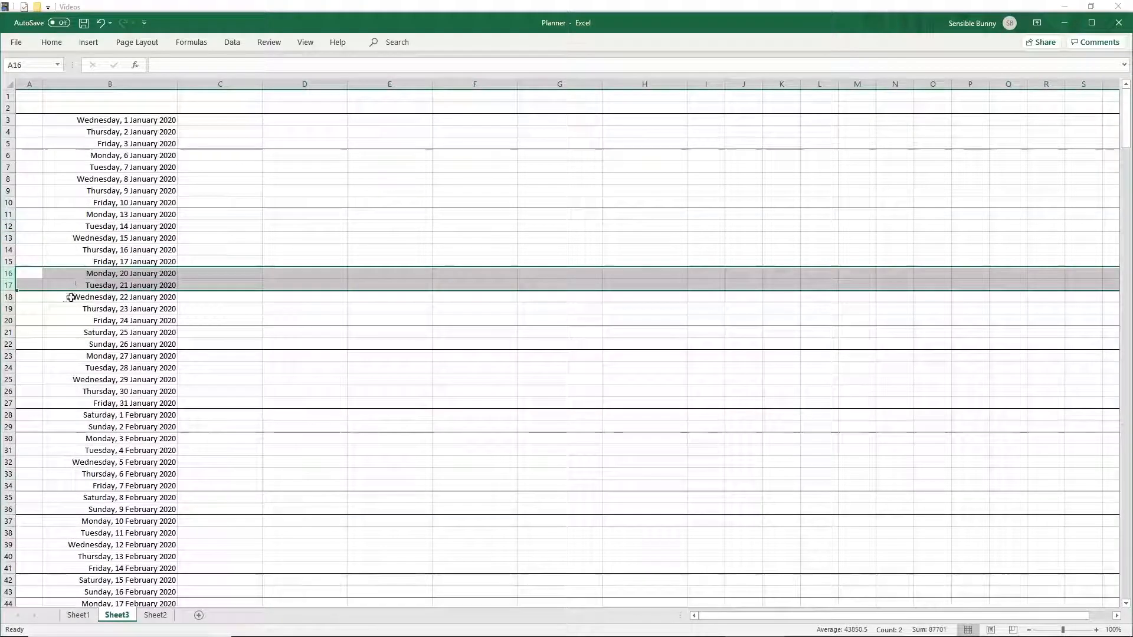
{"action": "left_click_drag", "start_coordinate": [10, 332], "coordinate": [11, 344]}
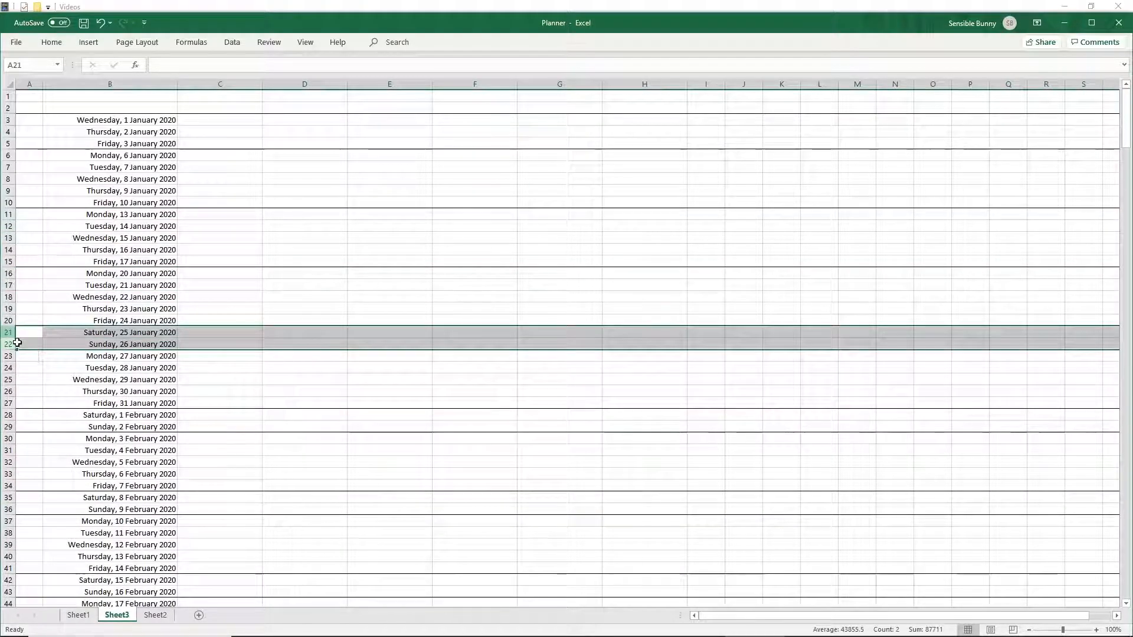
{"action": "key", "text": "ctrl+minus"}
{"action": "left_click_drag", "start_coordinate": [8, 392], "coordinate": [7, 405]}
{"action": "right_click", "coordinate": [65, 397]}
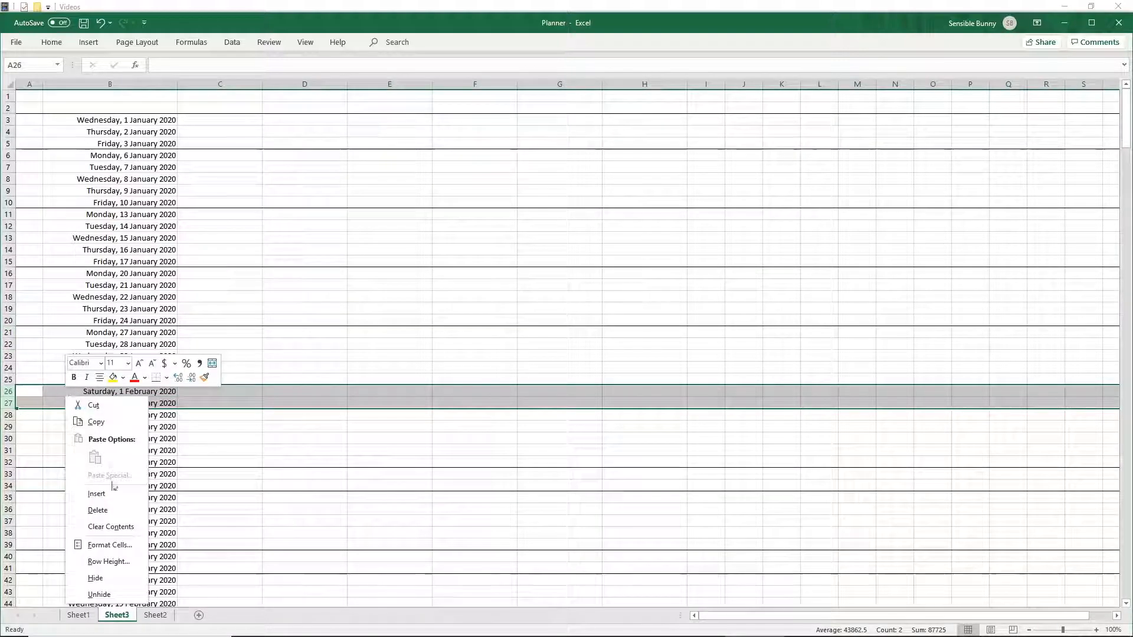
{"action": "left_click", "coordinate": [97, 509]}
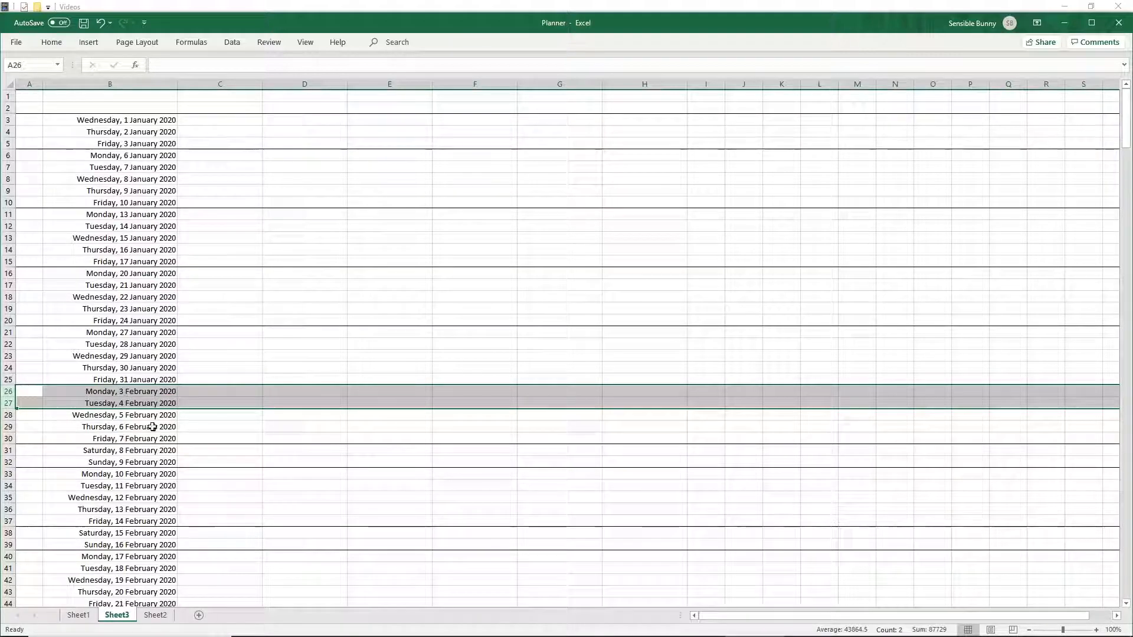
- On Sheet2, fill cells B3 to B25 beside the January dates with blue
{"action": "key", "text": "ctrl+Page_Down"}
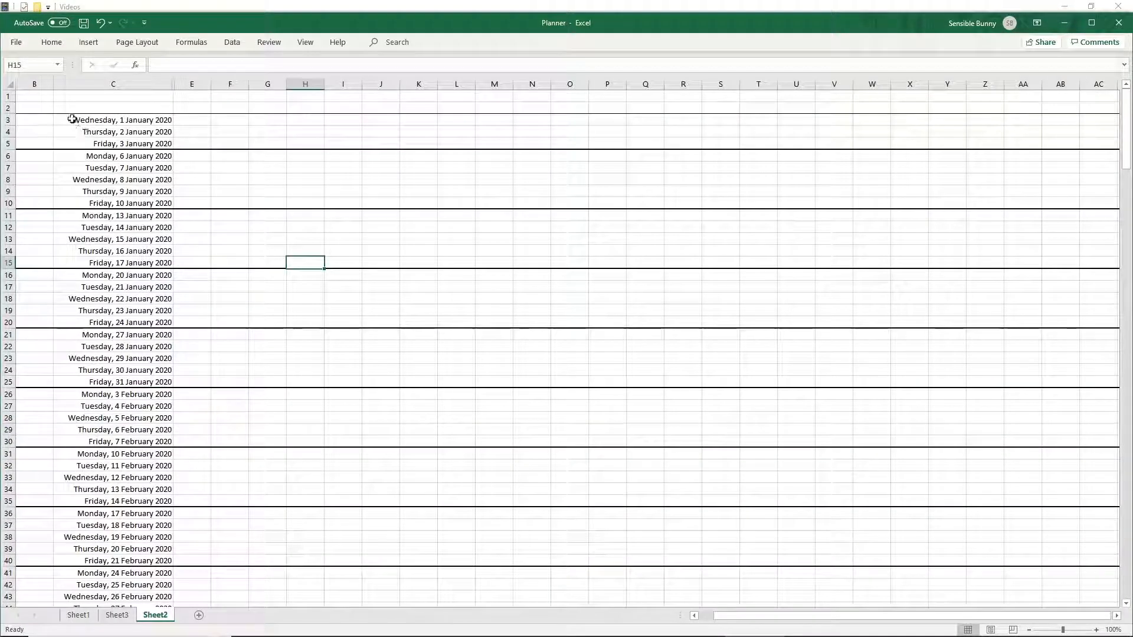
{"action": "left_click_drag", "start_coordinate": [51, 80], "coordinate": [25, 380]}
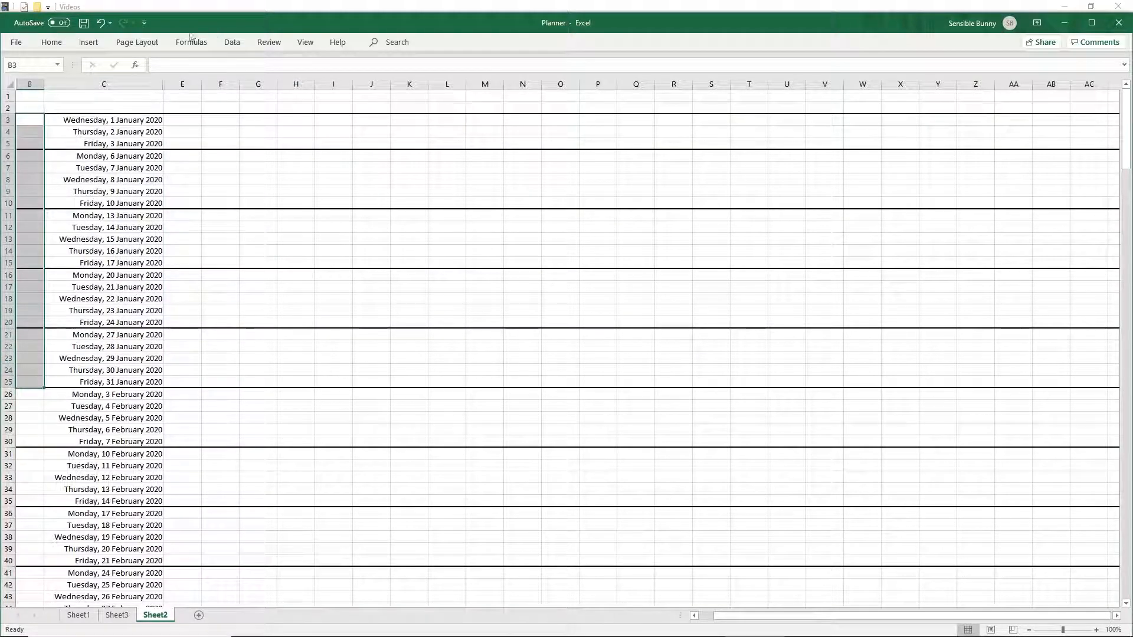
{"action": "left_click", "coordinate": [52, 42]}
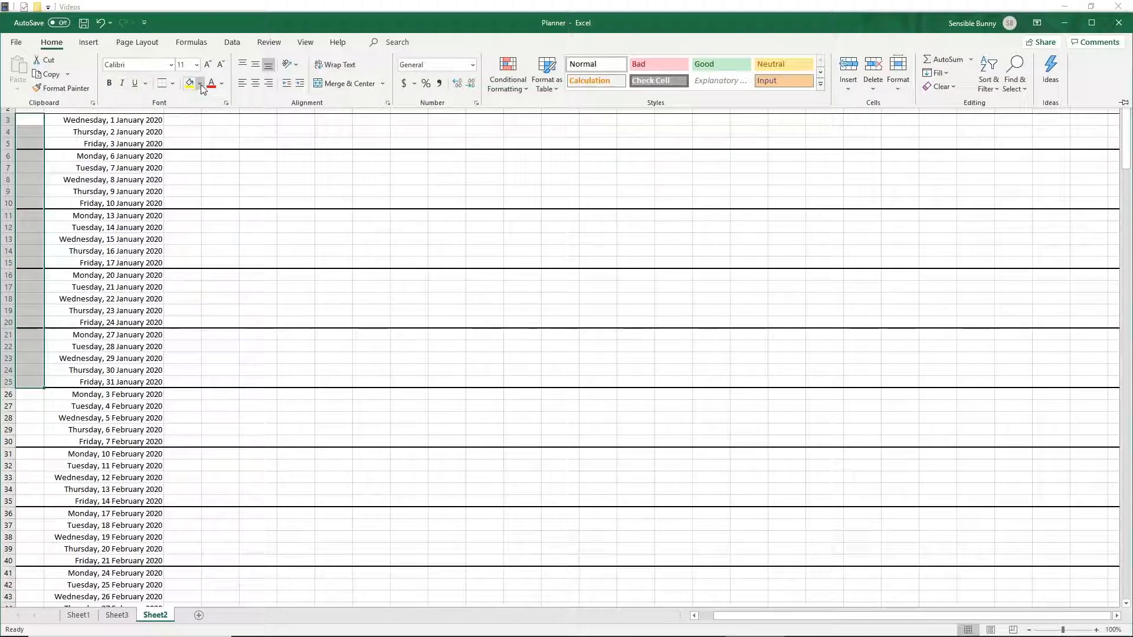
{"action": "left_click", "coordinate": [200, 85]}
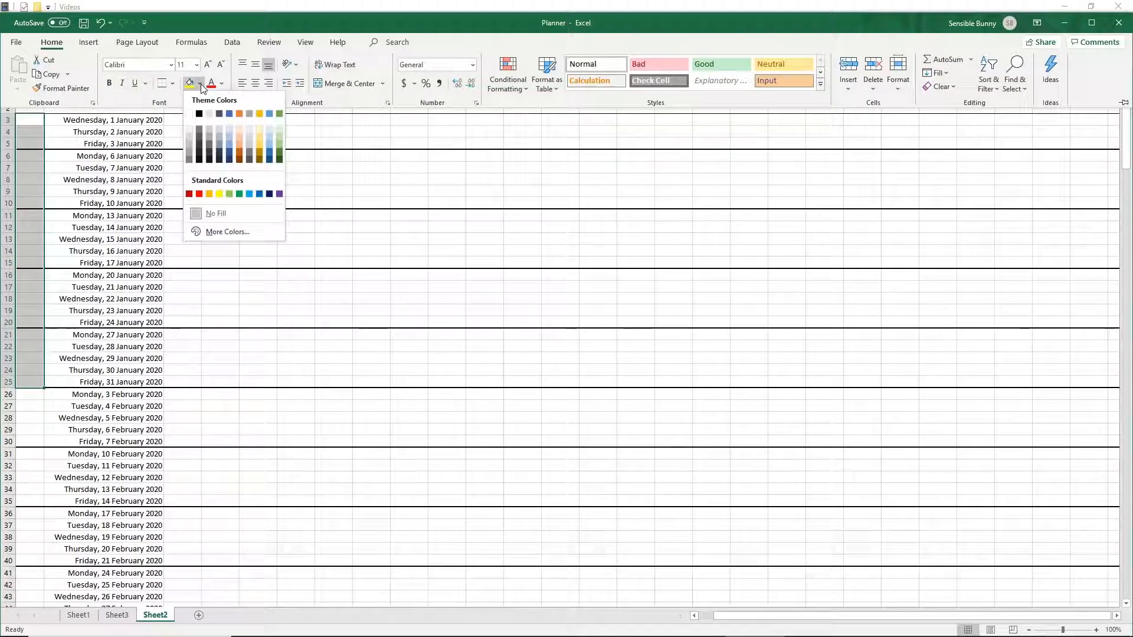
{"action": "left_click", "coordinate": [230, 117]}
- Fill cells B46 to B73 beside the March dates with the same blue
{"action": "scroll", "coordinate": [88, 342], "scroll_direction": "down", "scroll_amount": 5}
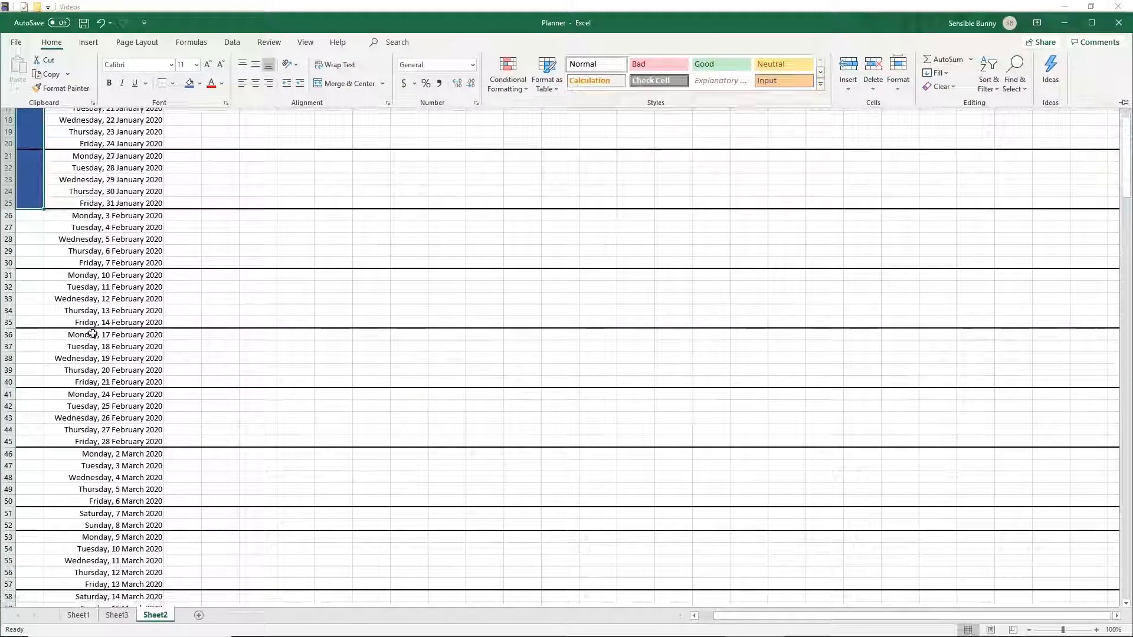
{"action": "scroll", "coordinate": [93, 334], "scroll_direction": "down", "scroll_amount": 4}
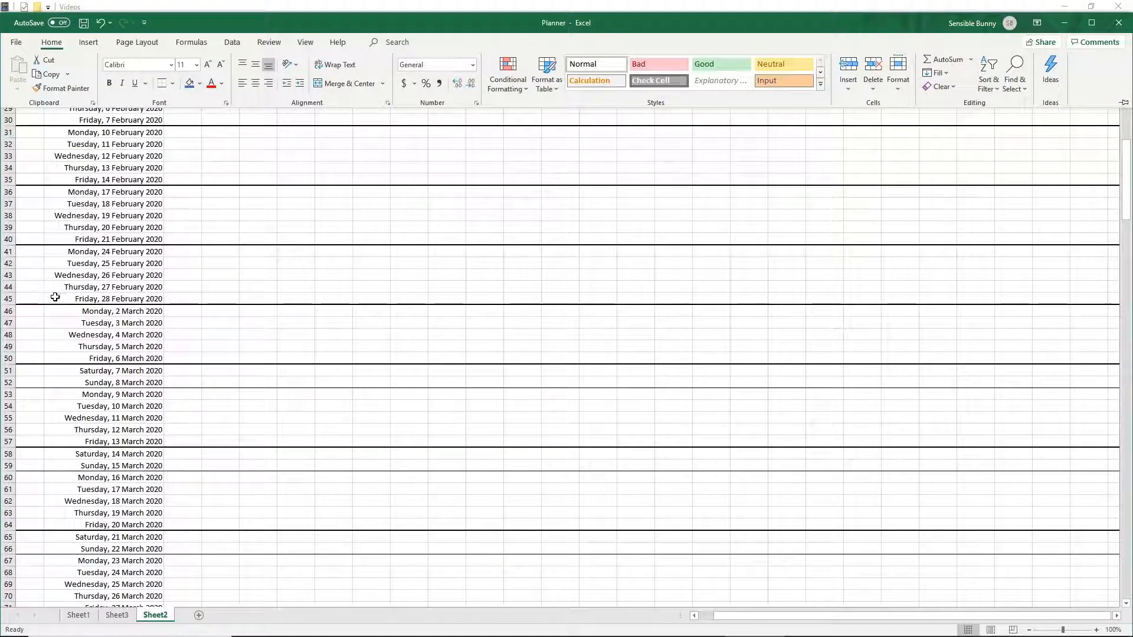
{"action": "left_click", "coordinate": [34, 310]}
{"action": "scroll", "coordinate": [117, 351], "scroll_direction": "down", "scroll_amount": 2}
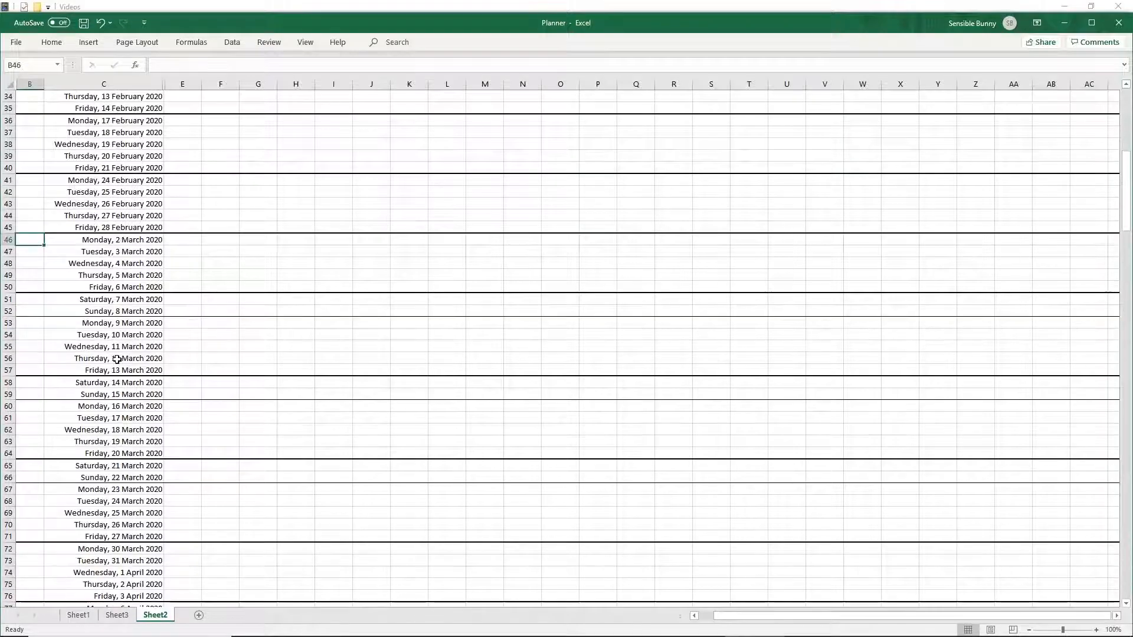
{"action": "scroll", "coordinate": [79, 522], "scroll_direction": "down", "scroll_amount": 1}
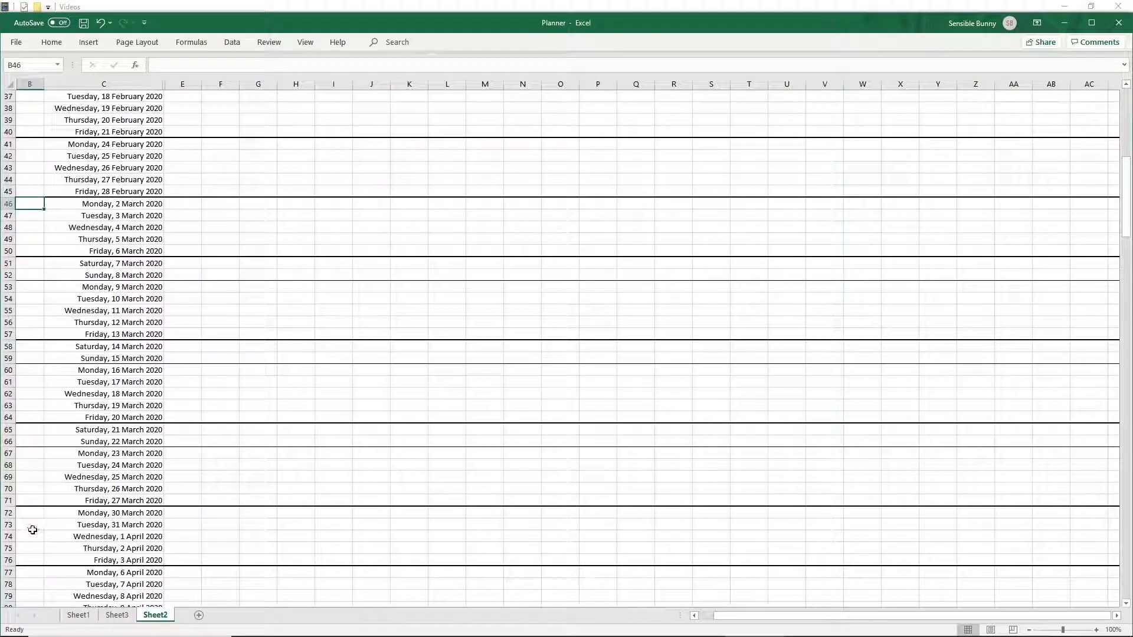
{"action": "left_click", "coordinate": [30, 525]}
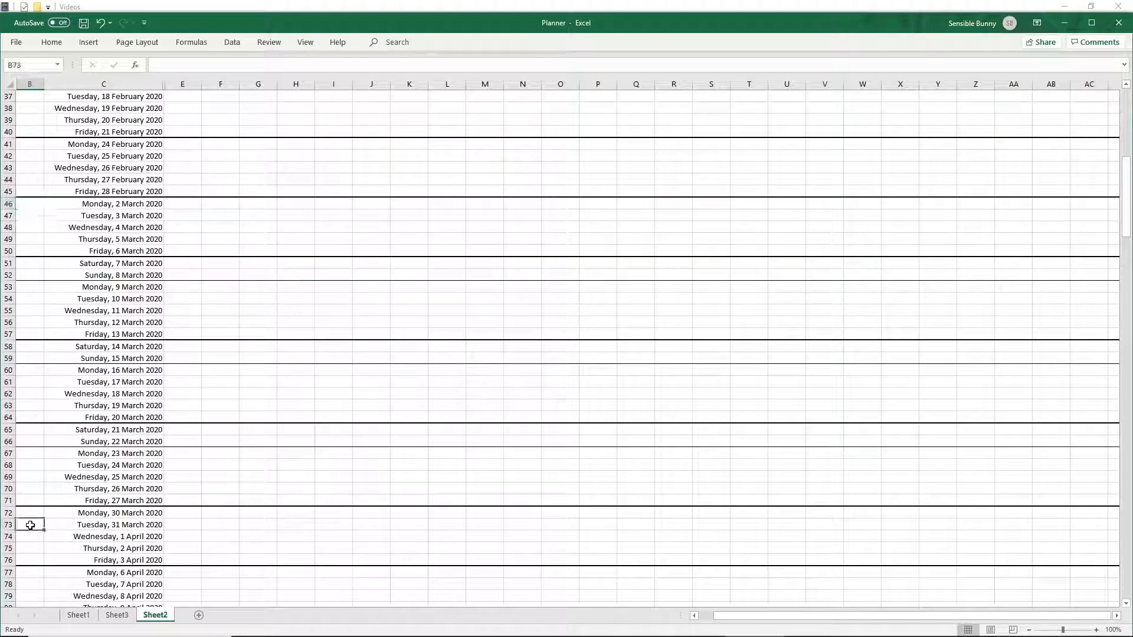
{"action": "left_click", "coordinate": [36, 202], "text": "shift"}
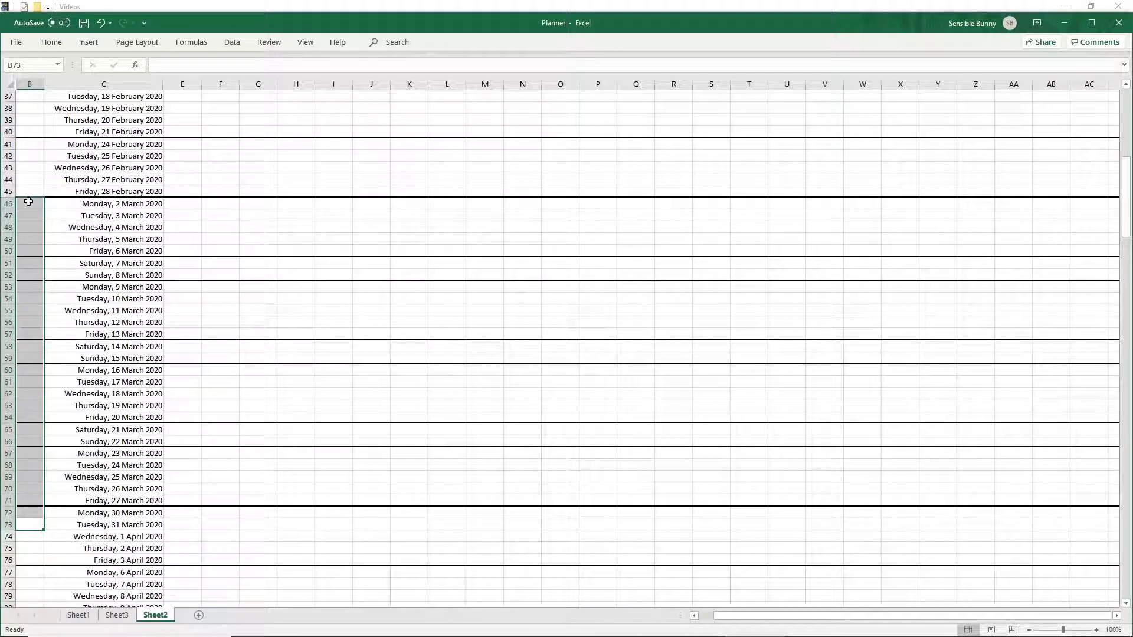
{"action": "left_click_drag", "start_coordinate": [29, 202], "coordinate": [45, 519]}
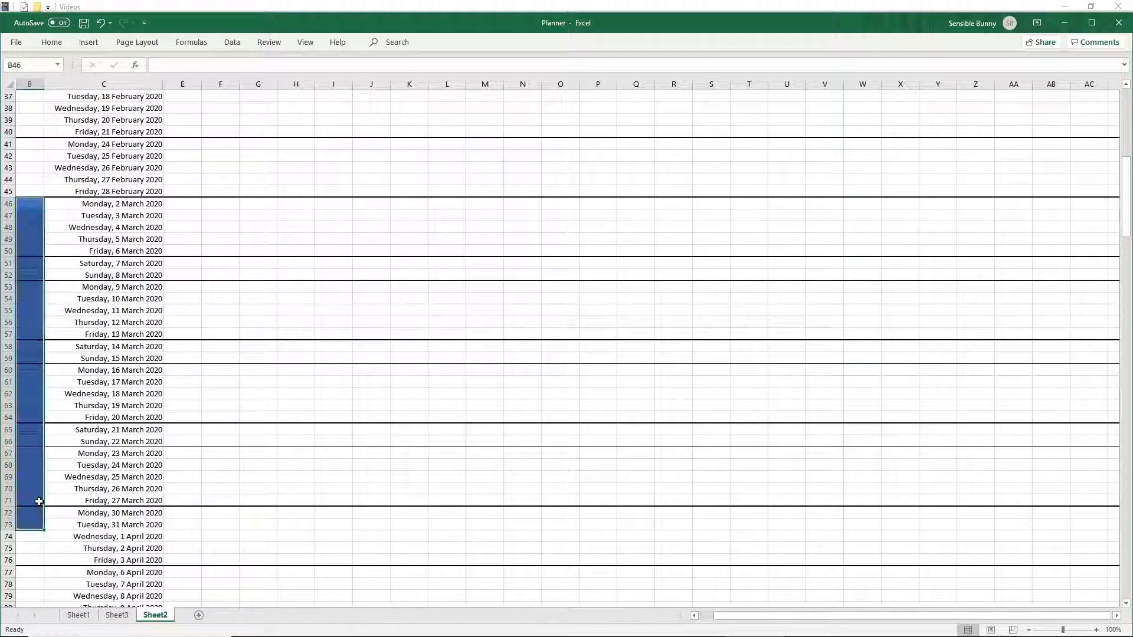
- Repeat the blue fill on cells B96 to B116 beside the May dates
{"action": "scroll", "coordinate": [162, 306], "scroll_direction": "down", "scroll_amount": 10}
{"action": "scroll", "coordinate": [156, 330], "scroll_direction": "down", "scroll_amount": 1}
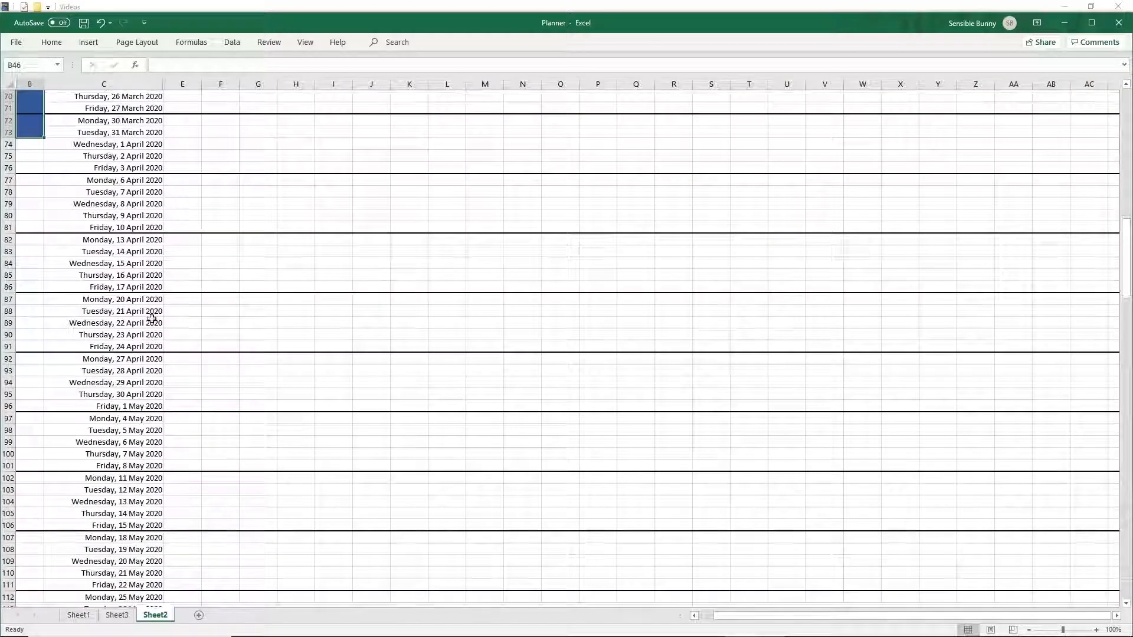
{"action": "scroll", "coordinate": [89, 345], "scroll_direction": "down", "scroll_amount": 2}
{"action": "left_click_drag", "start_coordinate": [28, 336], "coordinate": [36, 570]}
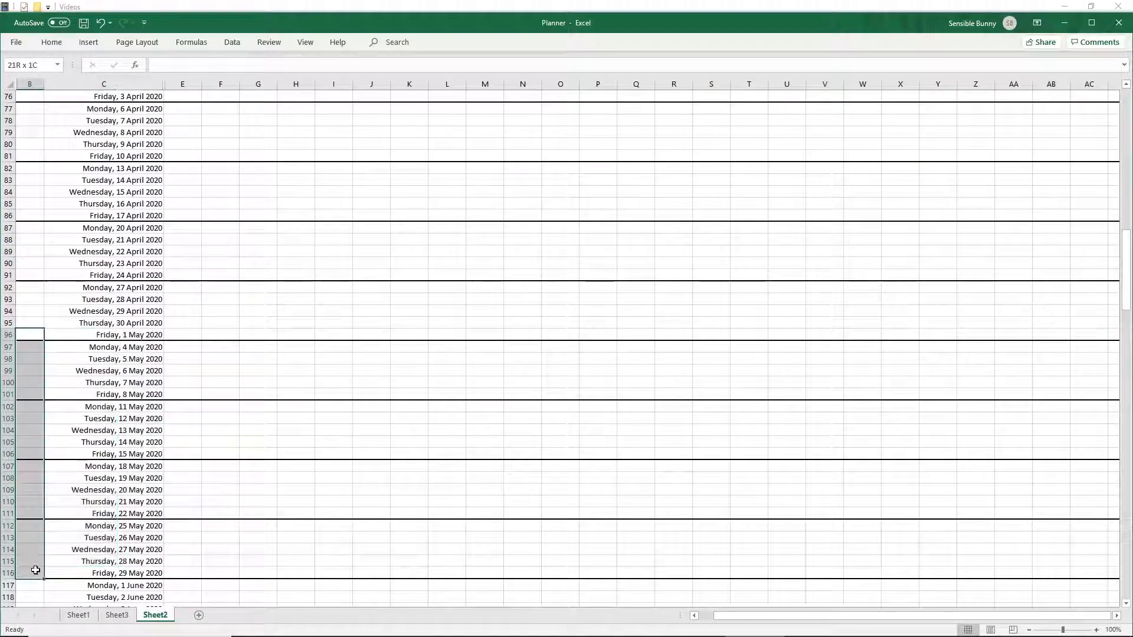
{"action": "key", "text": "F4"}
{"action": "scroll", "coordinate": [187, 332], "scroll_direction": "up", "scroll_amount": 12}
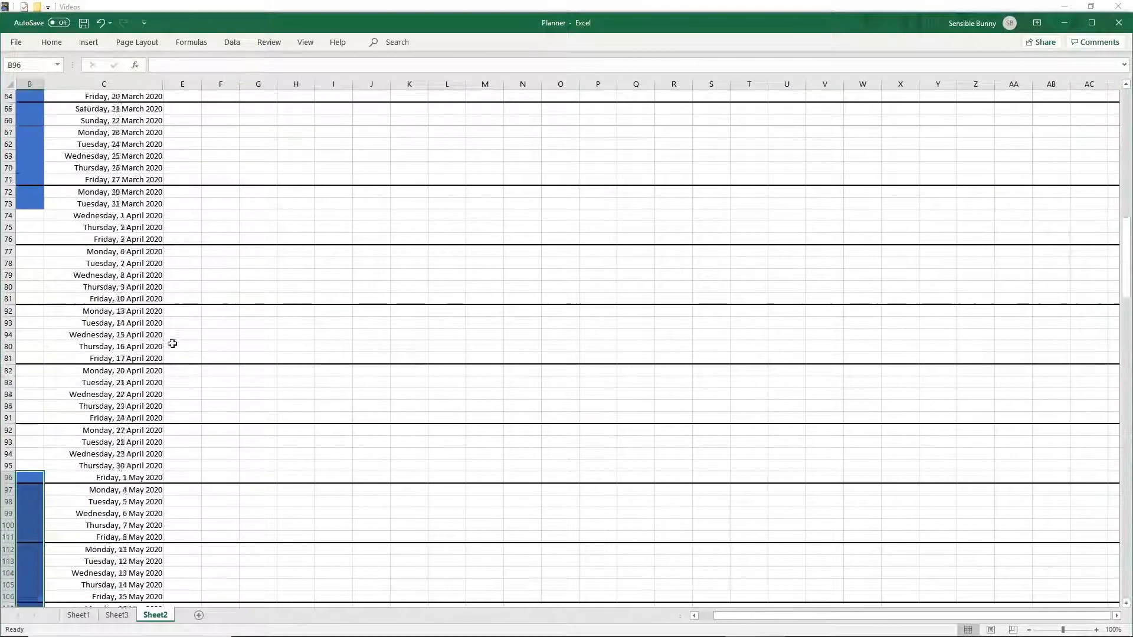
{"action": "scroll", "coordinate": [188, 332], "scroll_direction": "up", "scroll_amount": 13}
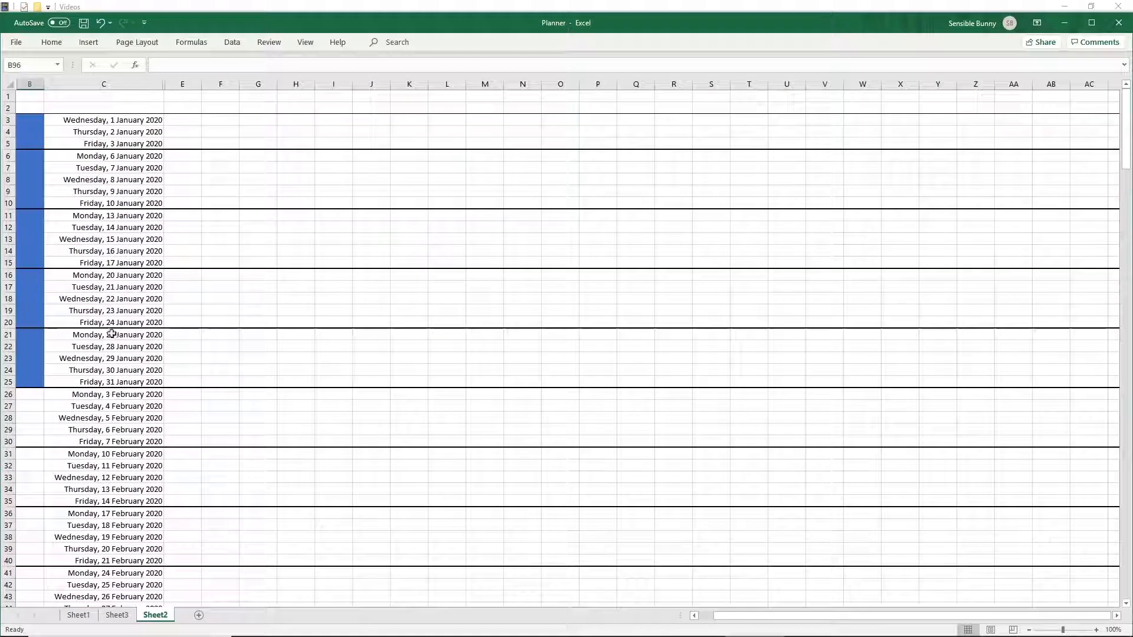
- Fill cells B26 to B45 beside the February dates with a dark blue-grey theme colour
{"action": "scroll", "coordinate": [120, 335], "scroll_direction": "down", "scroll_amount": 2}
{"action": "scroll", "coordinate": [120, 335], "scroll_direction": "down", "scroll_amount": 1}
{"action": "left_click_drag", "start_coordinate": [29, 288], "coordinate": [26, 515]}
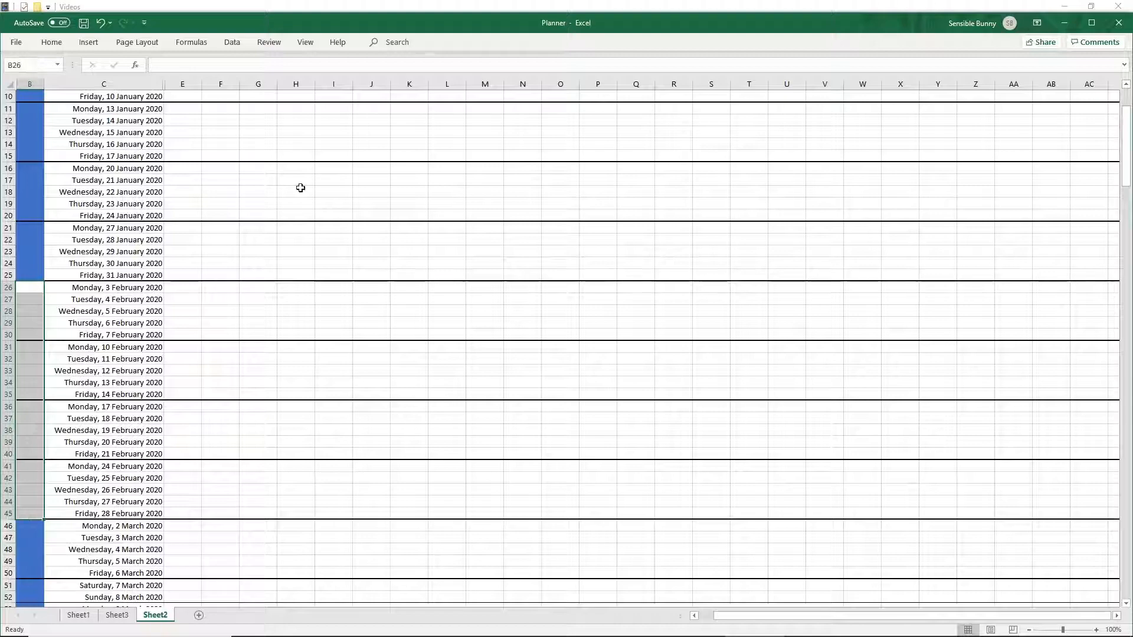
{"action": "left_click", "coordinate": [64, 43]}
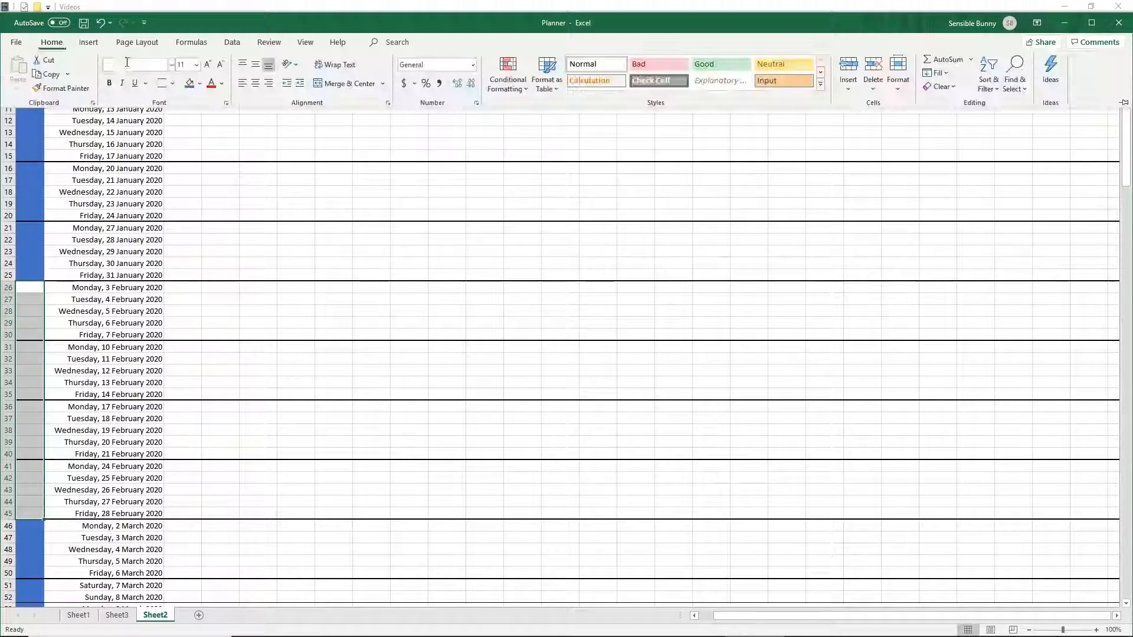
{"action": "left_click", "coordinate": [201, 86]}
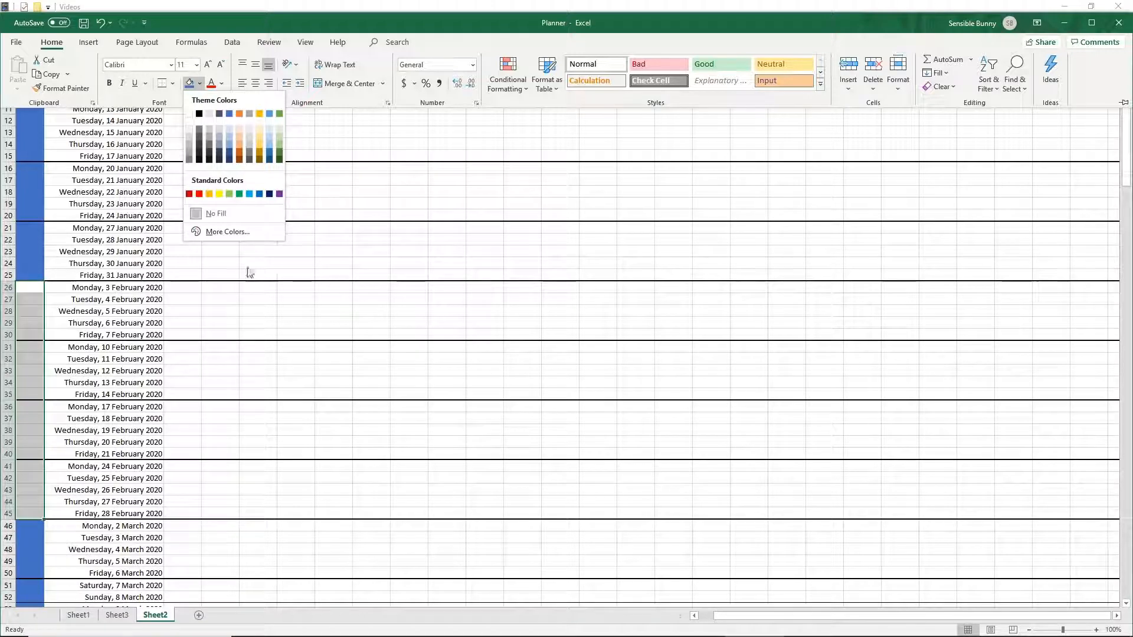
{"action": "left_click", "coordinate": [221, 115]}
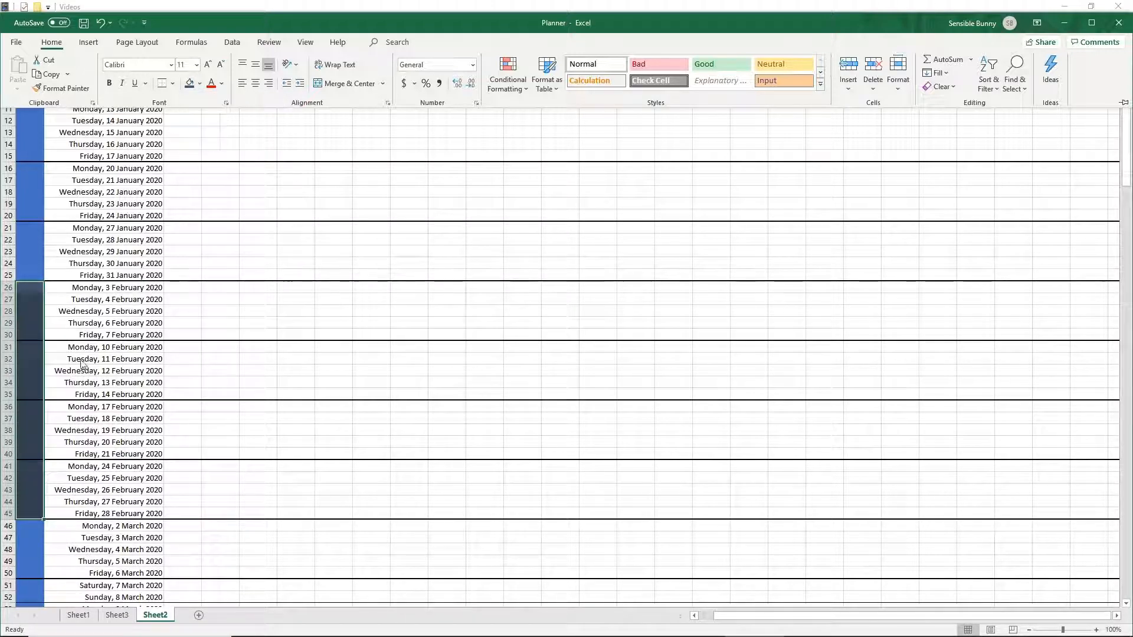
- Repeat the dark blue-grey fill on cells B74 to B95 beside the April dates
{"action": "scroll", "coordinate": [83, 354], "scroll_direction": "down", "scroll_amount": 14}
{"action": "left_click", "coordinate": [31, 360]}
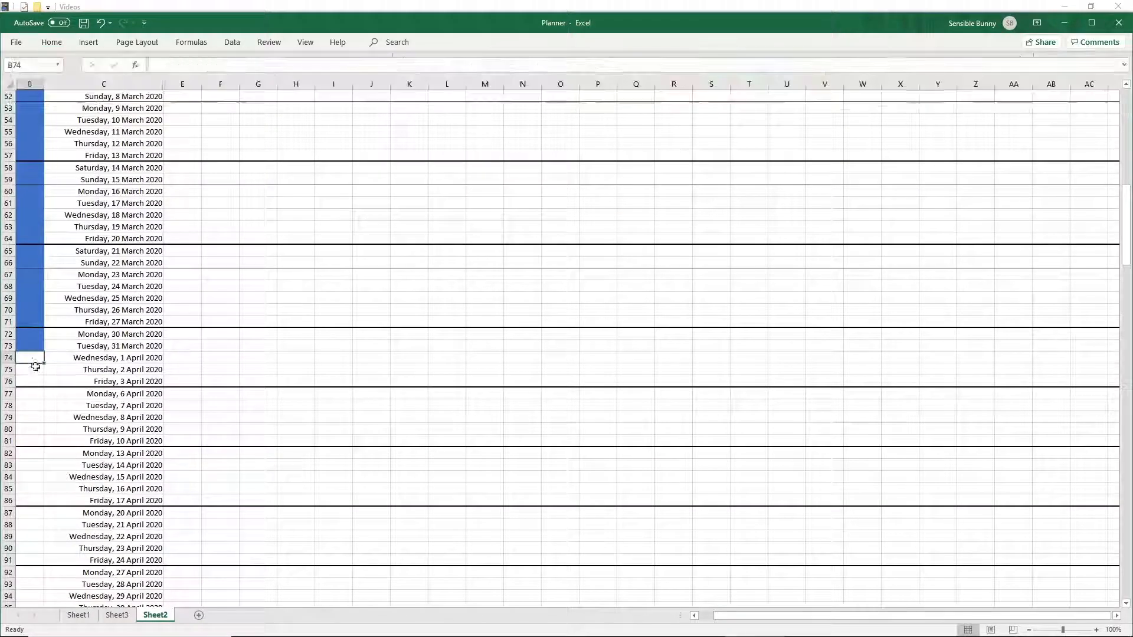
{"action": "scroll", "coordinate": [35, 362], "scroll_direction": "down", "scroll_amount": 5}
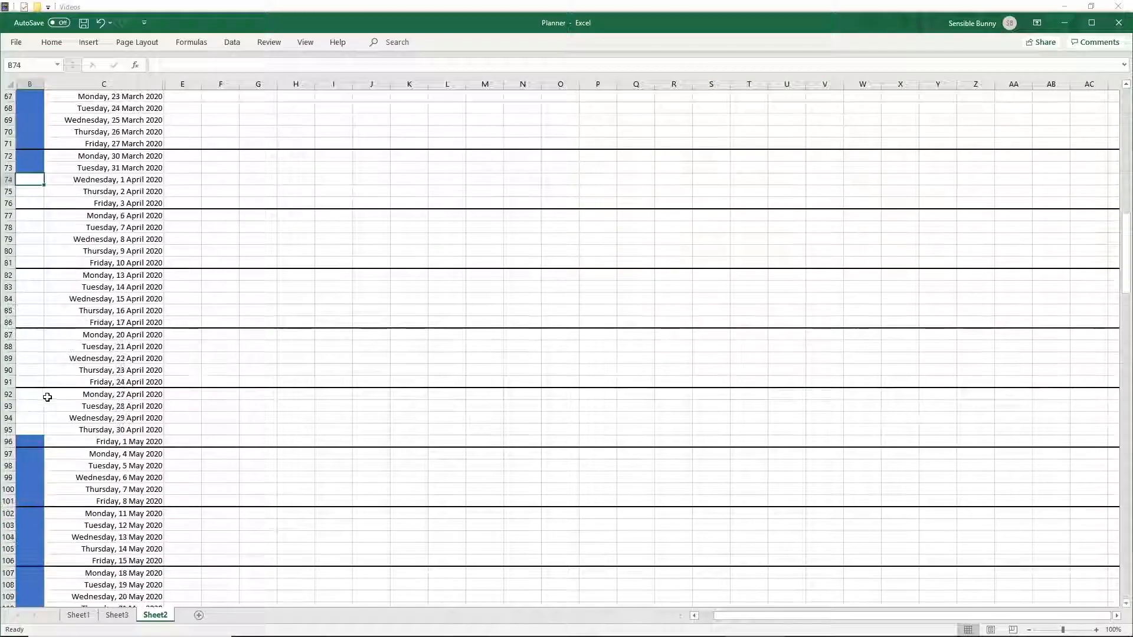
{"action": "left_click", "coordinate": [28, 431], "text": "shift"}
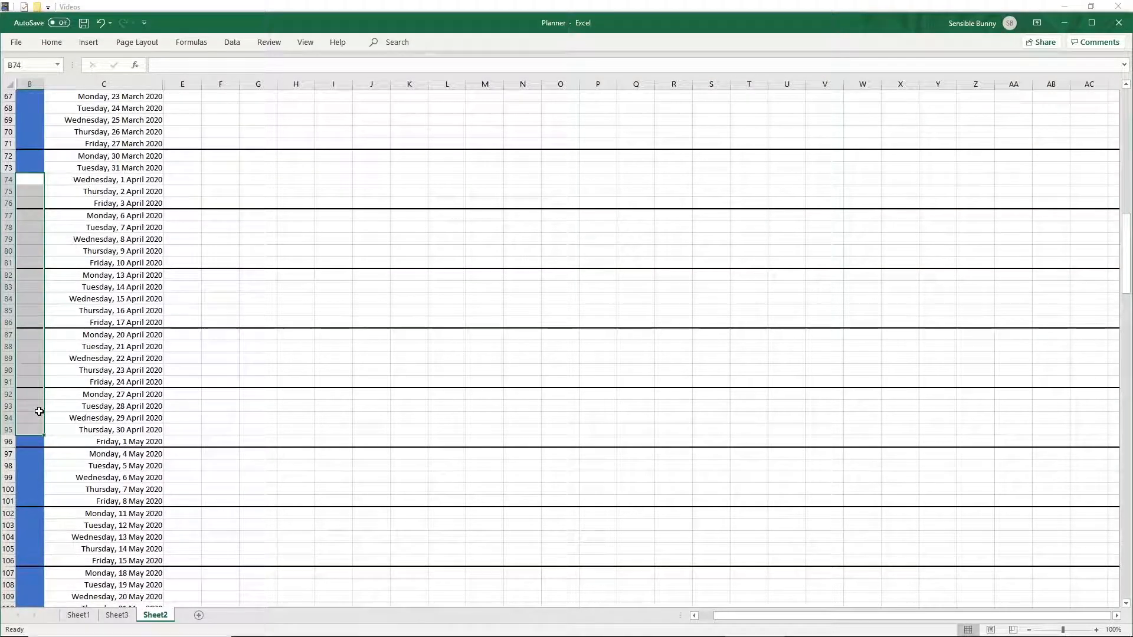
{"action": "key", "text": "F4"}
{"action": "scroll", "coordinate": [262, 322], "scroll_direction": "up", "scroll_amount": 20}
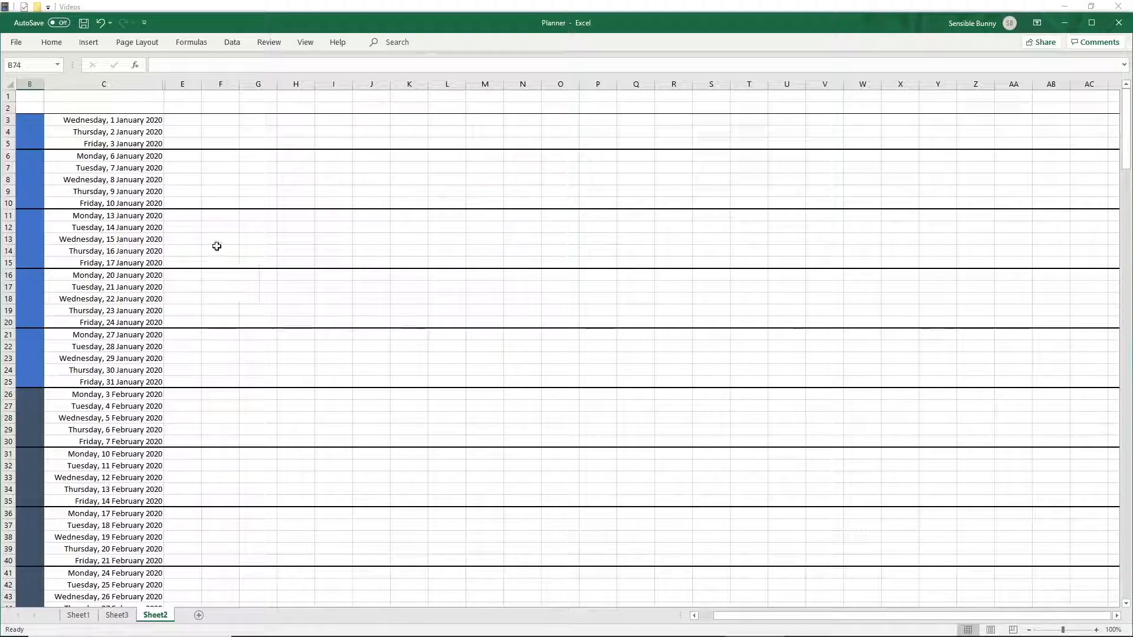
- Set the font colour of the whole column B to white
{"action": "left_click", "coordinate": [29, 84]}
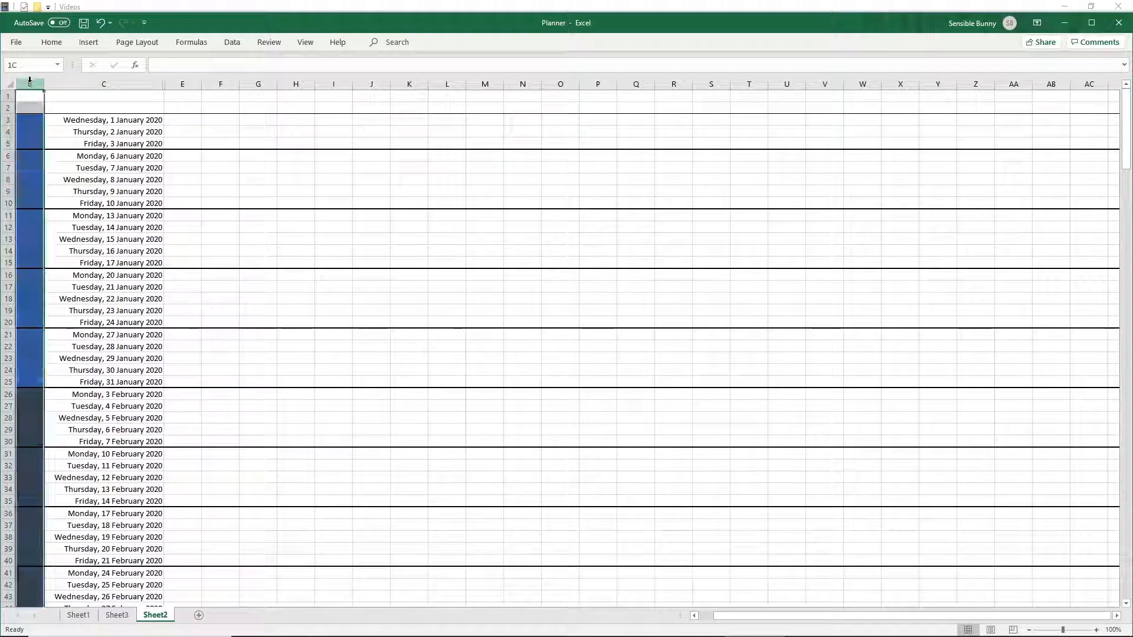
{"action": "left_click", "coordinate": [58, 44]}
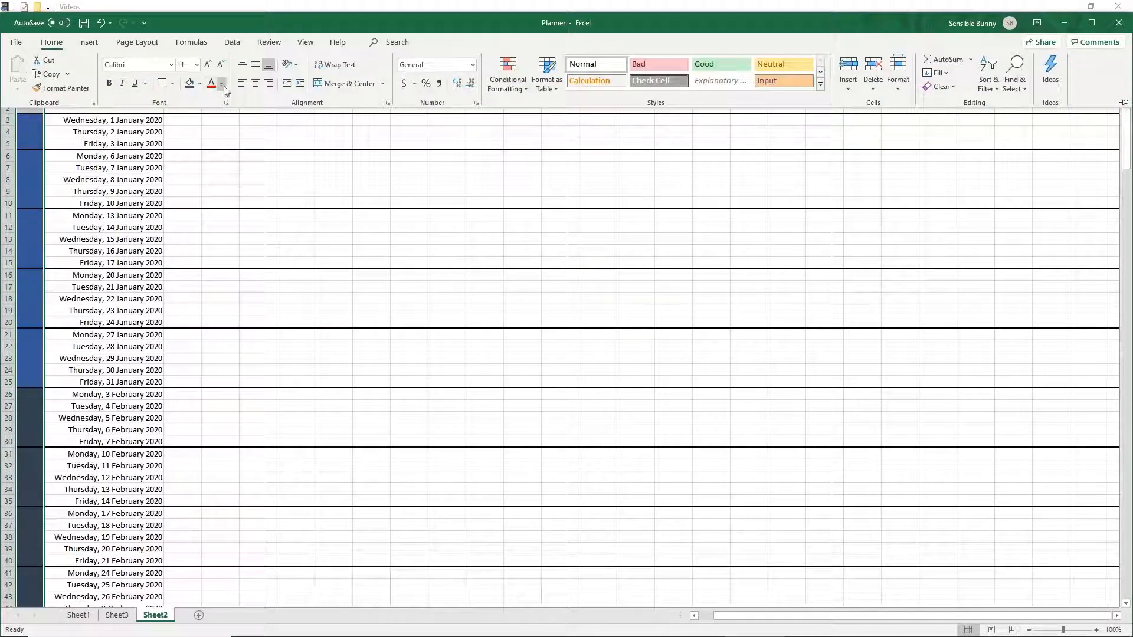
{"action": "left_click", "coordinate": [222, 86]}
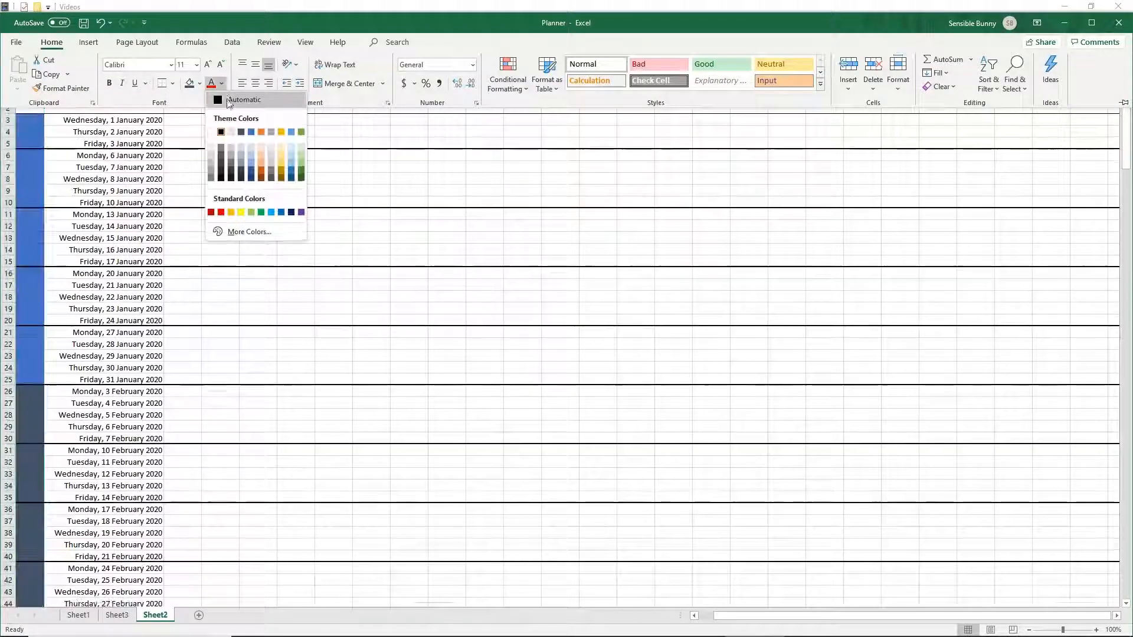
{"action": "left_click", "coordinate": [214, 133]}
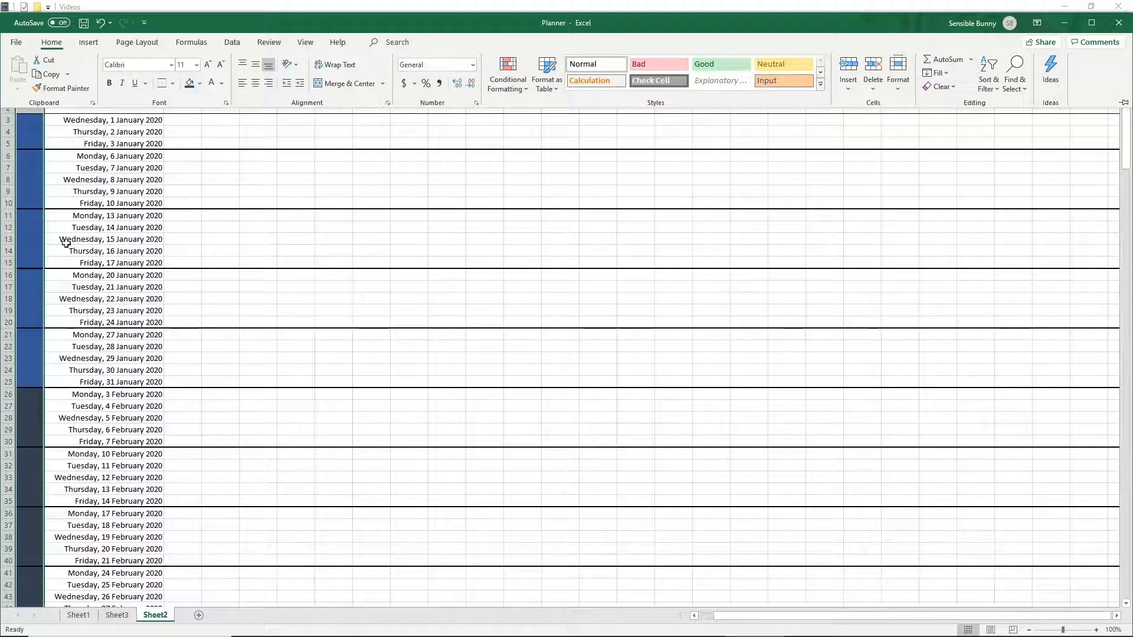
- Enter the month label Jan in cell B13 within the January block
{"action": "left_click", "coordinate": [26, 239]}
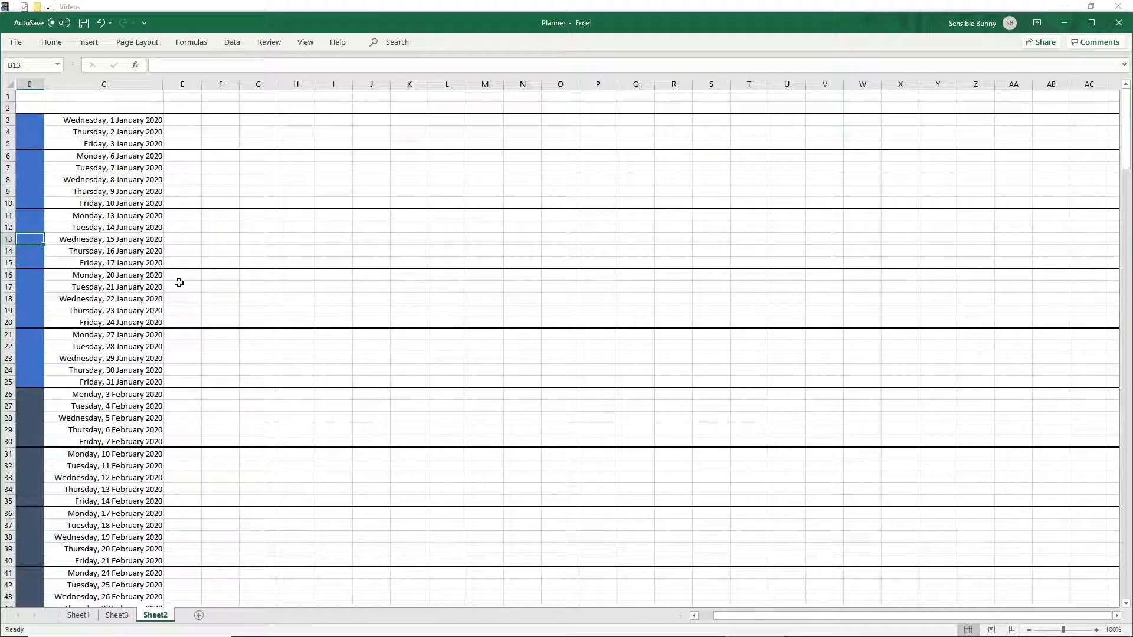
{"action": "type", "text": "Jan"}
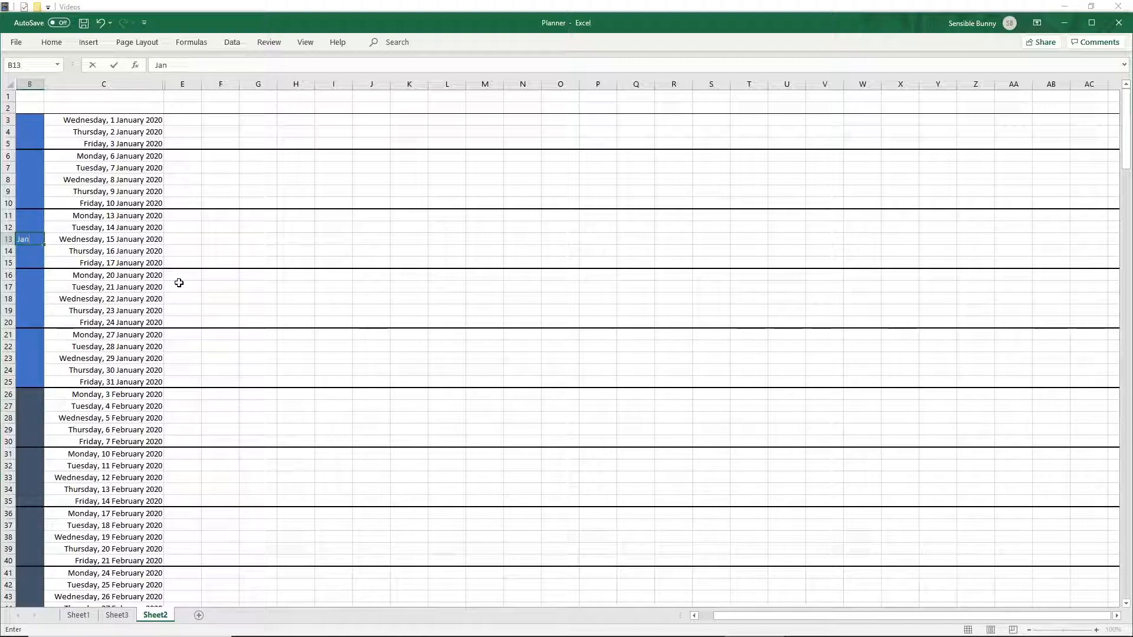
{"action": "key", "text": "Return"}
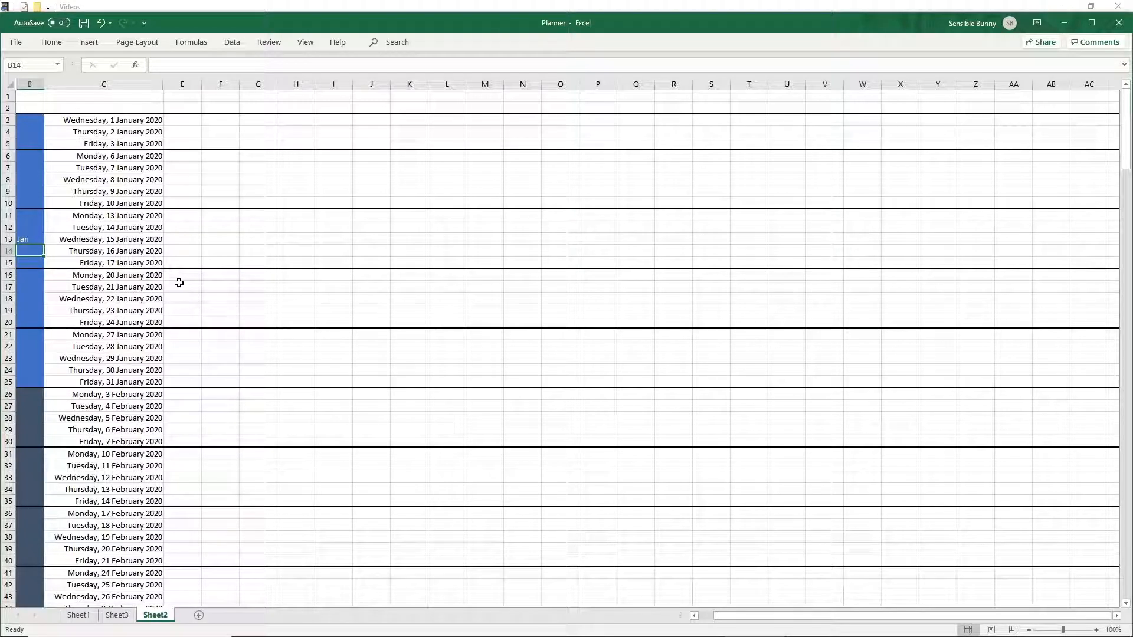
- Enter the month label Feb in cell B35 within the February block
{"action": "left_click", "coordinate": [32, 492]}
{"action": "left_click", "coordinate": [33, 500]}
{"action": "scroll", "coordinate": [163, 443], "scroll_direction": "down", "scroll_amount": 2}
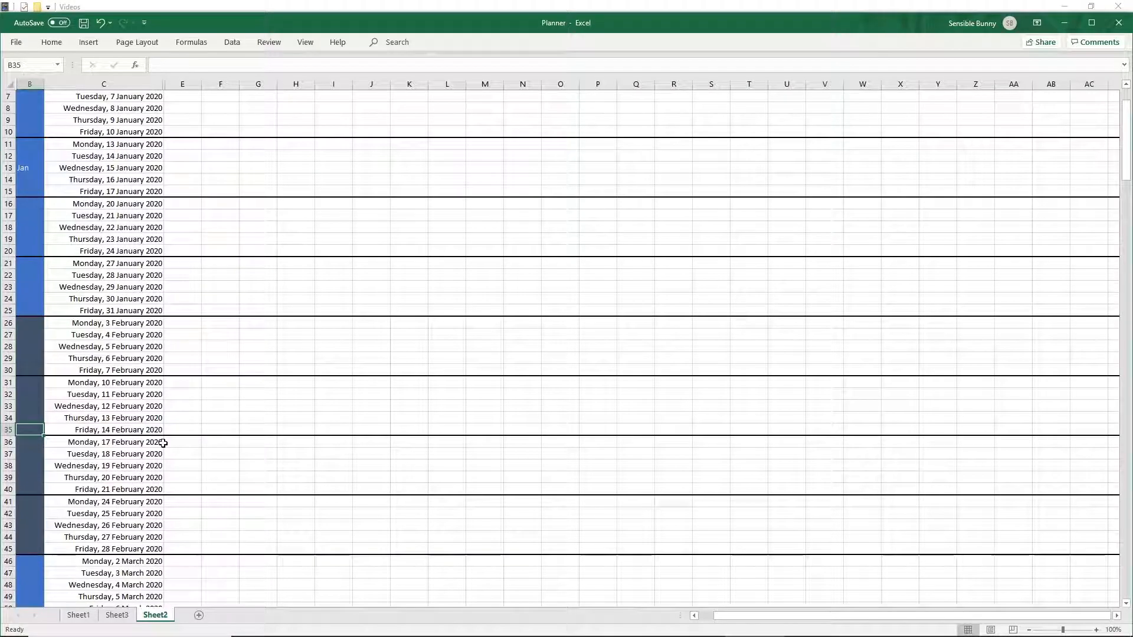
{"action": "type", "text": "Feb"}
{"action": "key", "text": "ctrl+Return"}
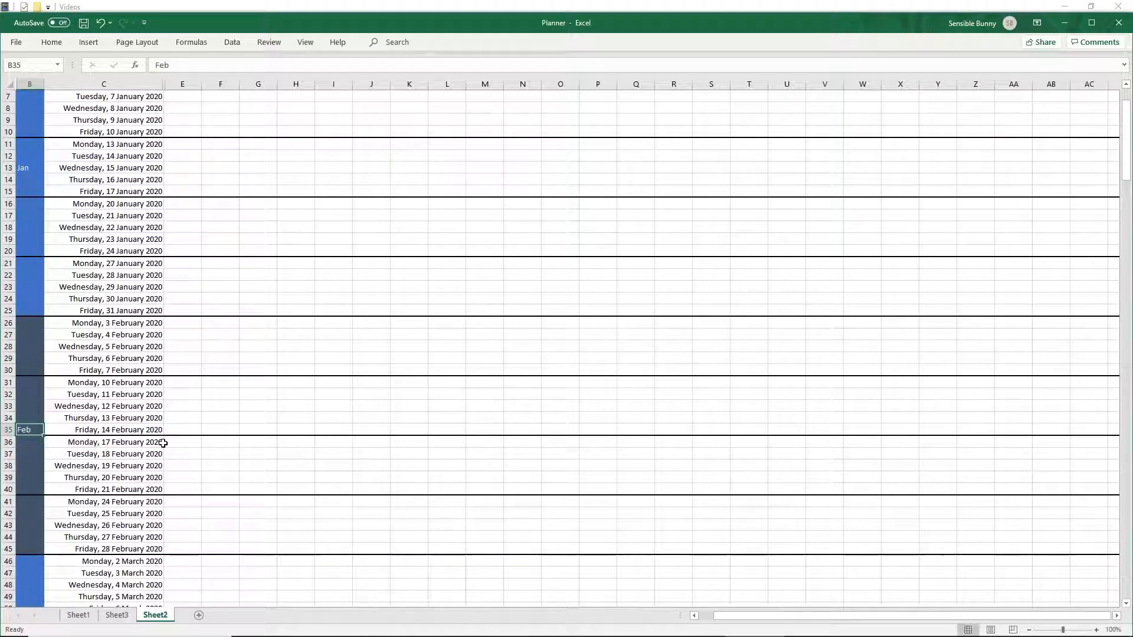
{"action": "left_click", "coordinate": [30, 167], "text": "shift"}
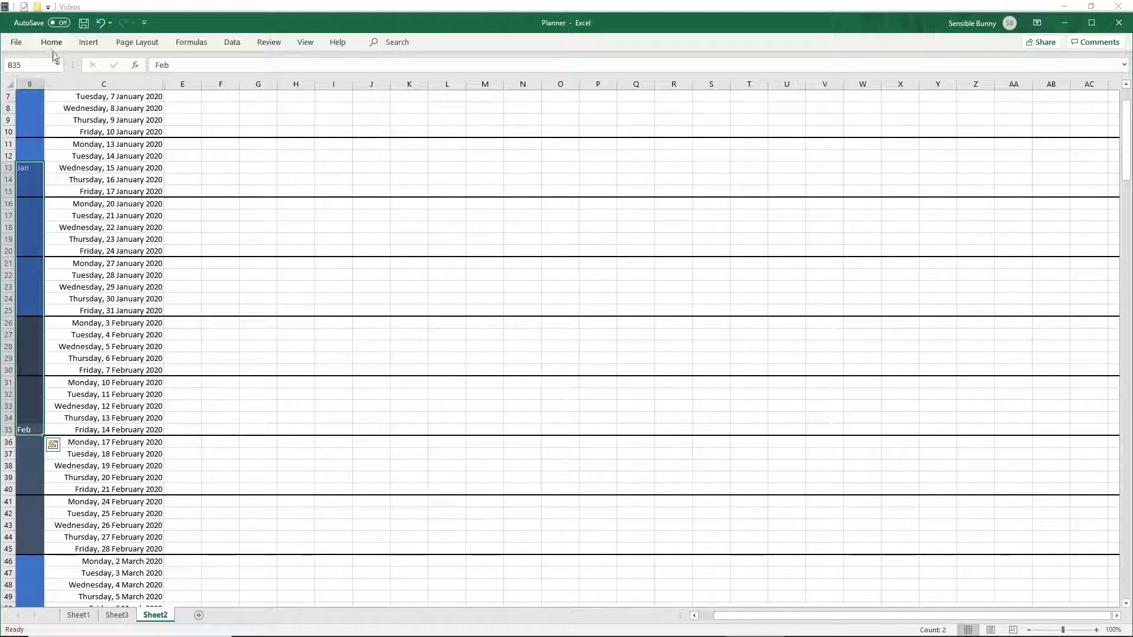
{"action": "left_click", "coordinate": [129, 145]}
{"action": "scroll", "coordinate": [137, 151], "scroll_direction": "up", "scroll_amount": 2}
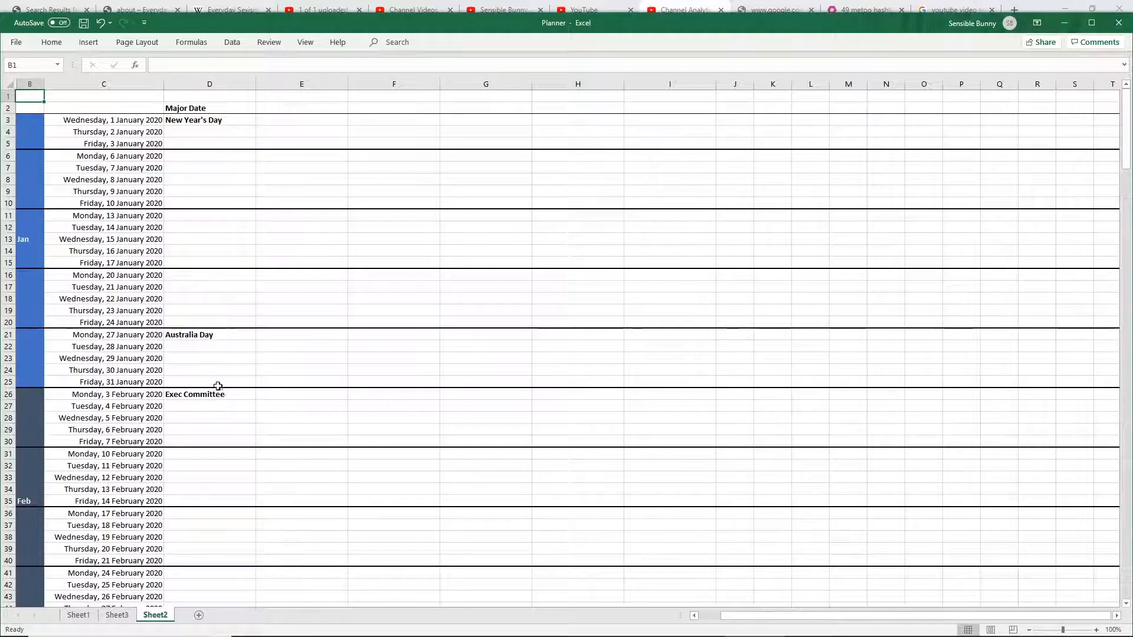
{"action": "scroll", "coordinate": [228, 381], "scroll_direction": "down", "scroll_amount": 2}
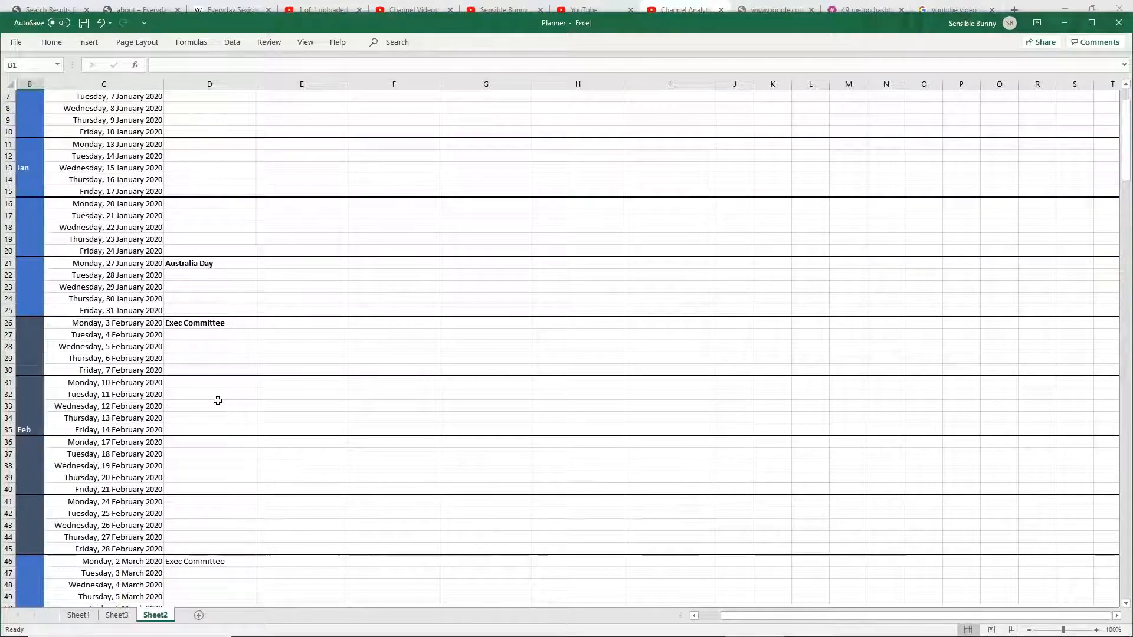
{"action": "scroll", "coordinate": [220, 399], "scroll_direction": "down", "scroll_amount": 5}
{"action": "scroll", "coordinate": [220, 395], "scroll_direction": "up", "scroll_amount": 7}
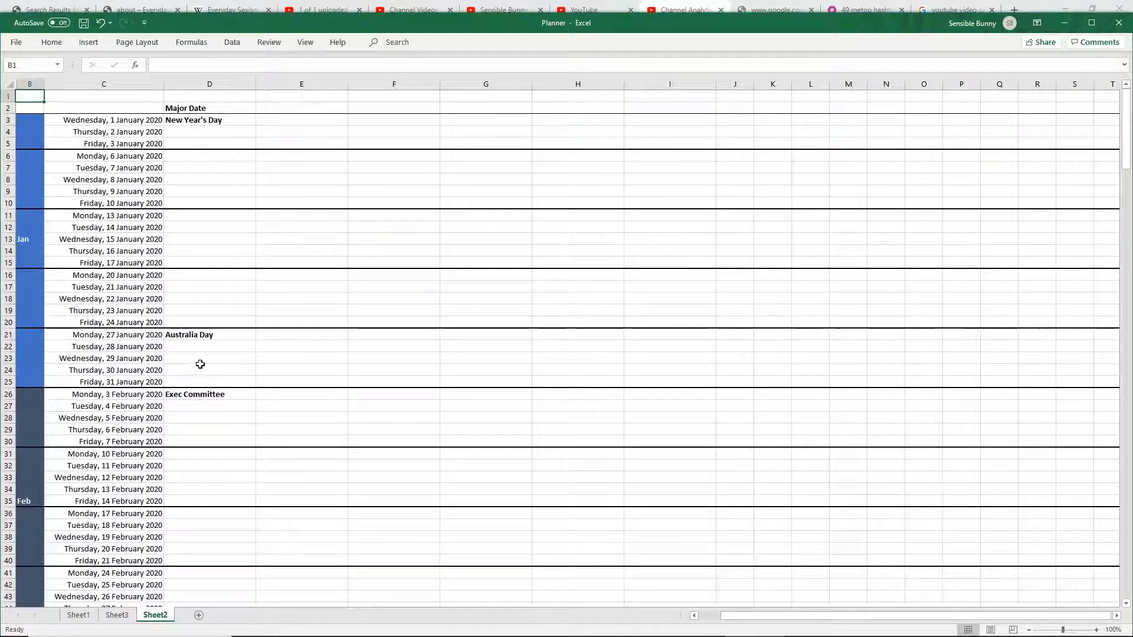
- Enter column headings Conference in E2 and Trade Shows in F2 beside the Major Date heading
{"action": "left_click", "coordinate": [296, 107]}
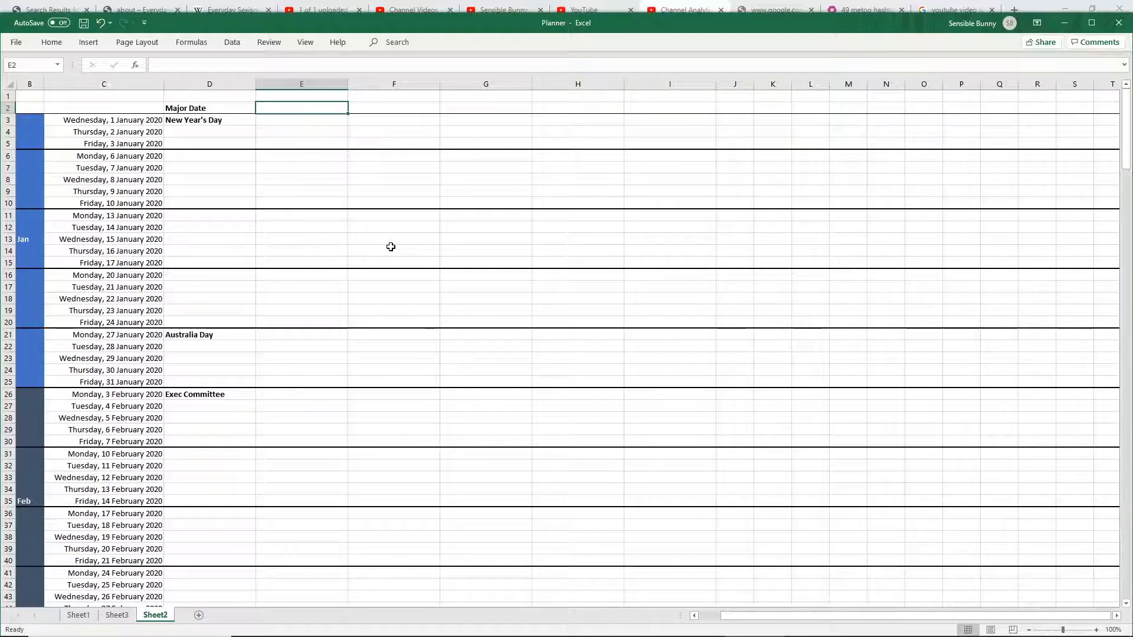
{"action": "type", "text": "Confere"}
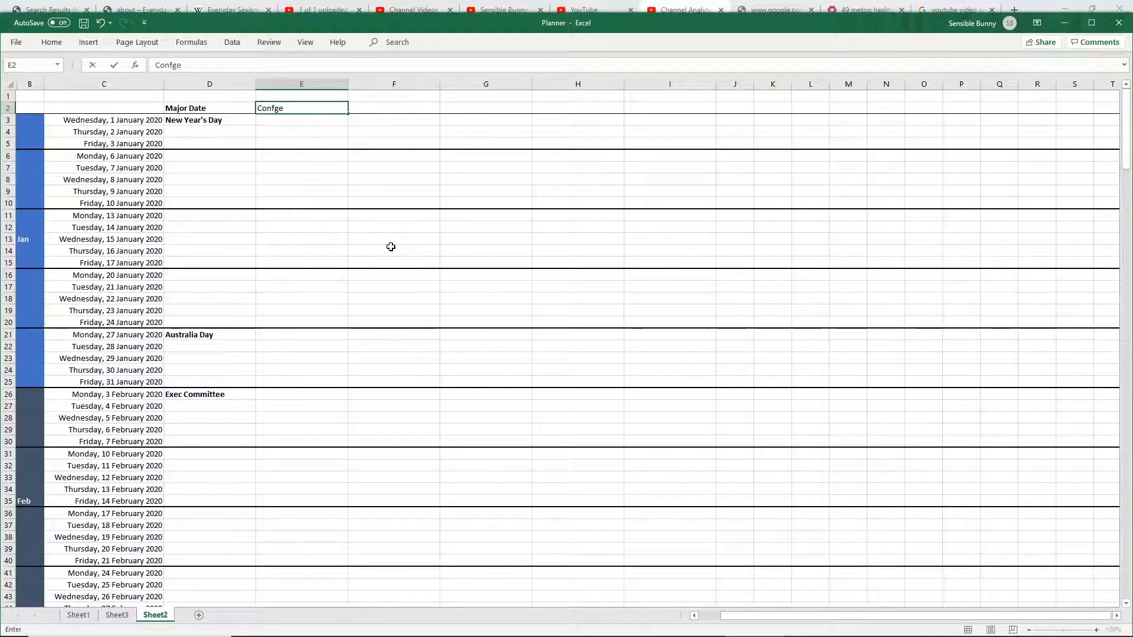
{"action": "type", "text": "nce"}
{"action": "key", "text": "Tab"}
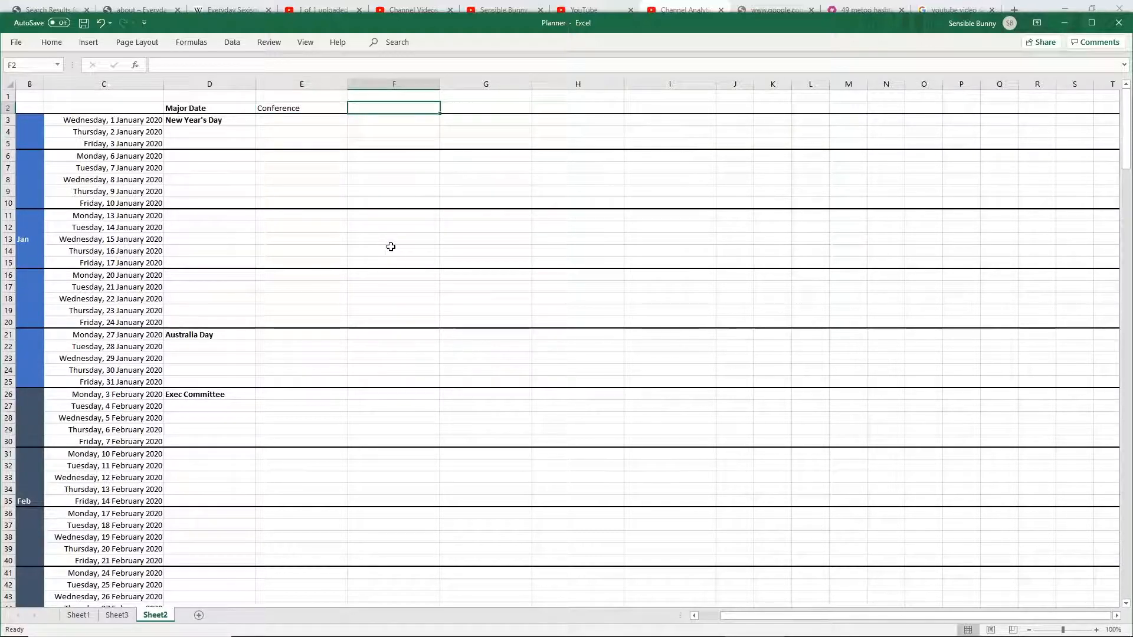
{"action": "type", "text": "Trade"}
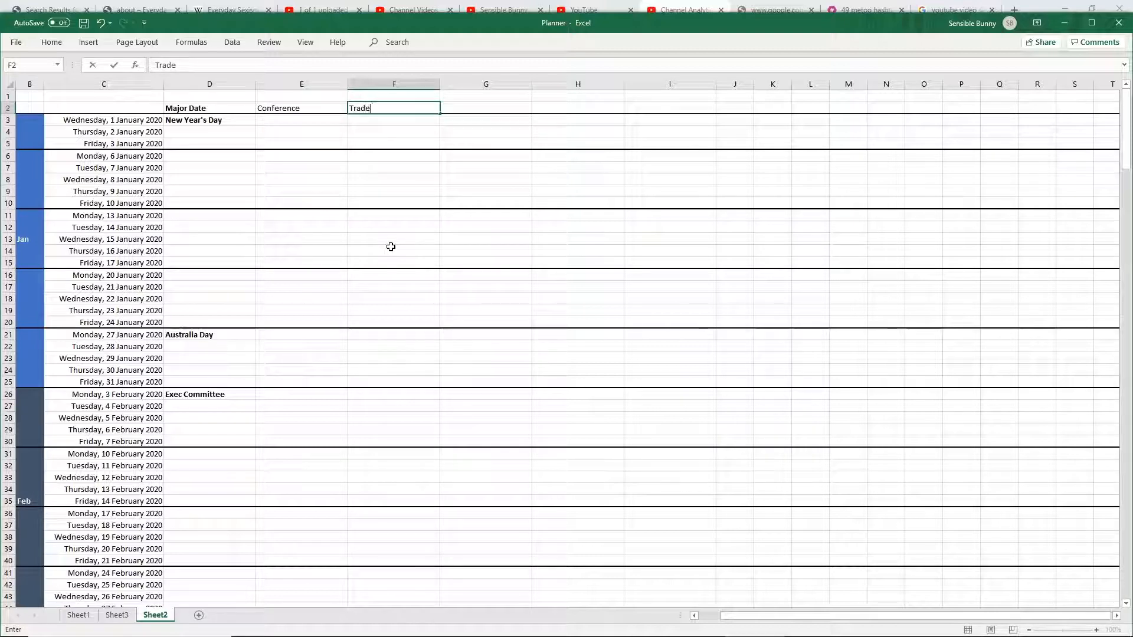
{"action": "type", "text": " Shows"}
{"action": "key", "text": "Tab"}
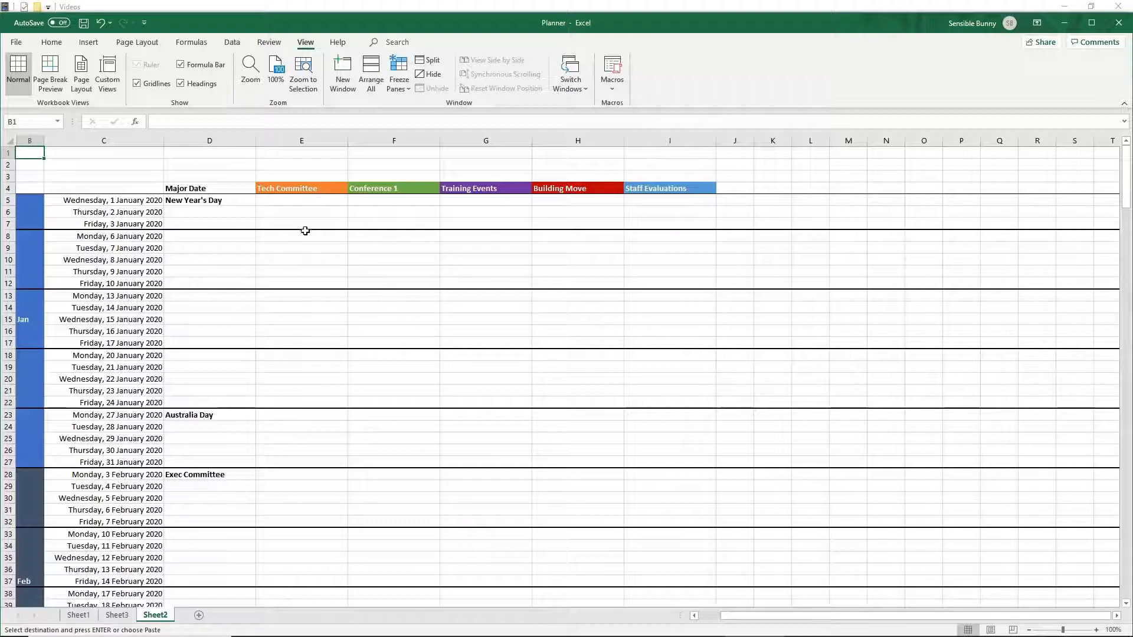
- Select row 5 and freeze panes so the heading rows stay visible while scrolling
{"action": "scroll", "coordinate": [319, 278], "scroll_direction": "down", "scroll_amount": 3}
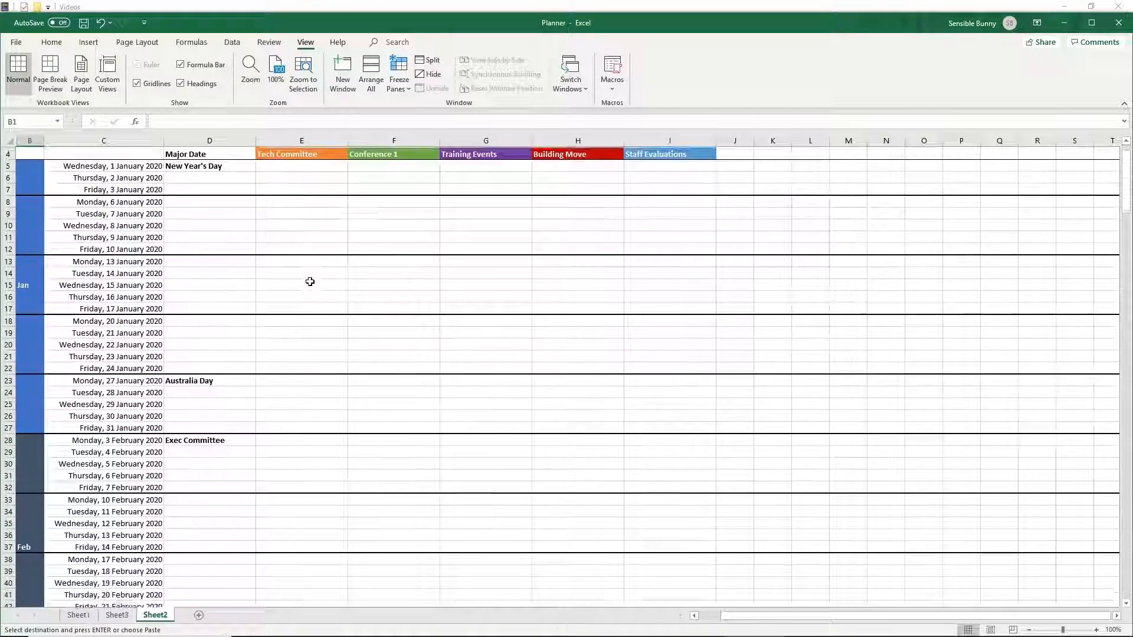
{"action": "scroll", "coordinate": [317, 281], "scroll_direction": "up", "scroll_amount": 3}
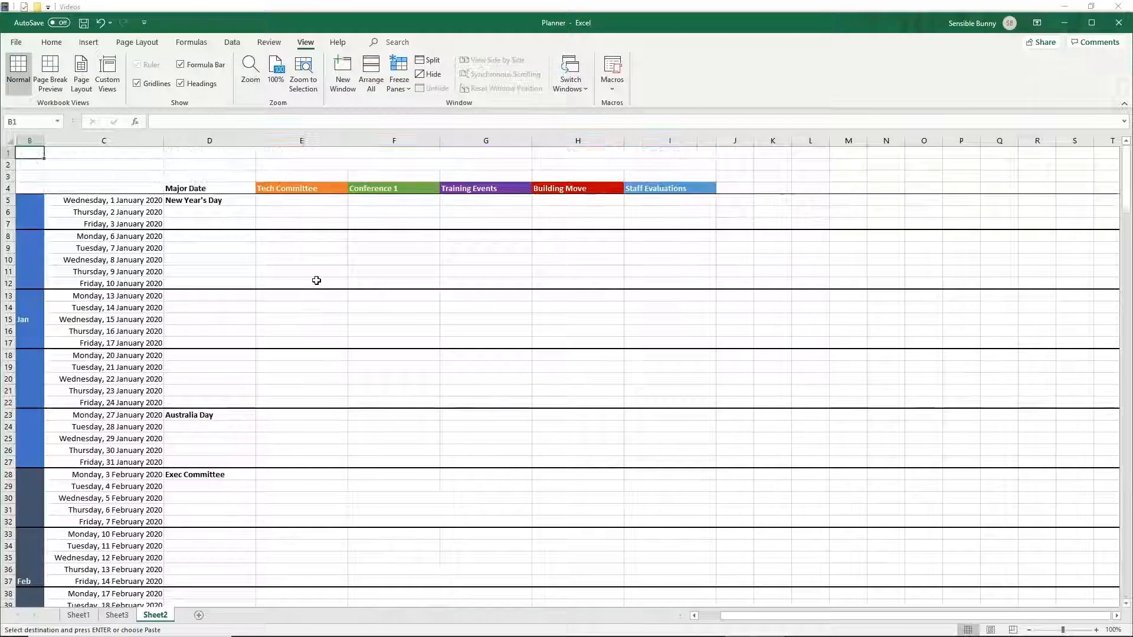
{"action": "left_click", "coordinate": [6, 200]}
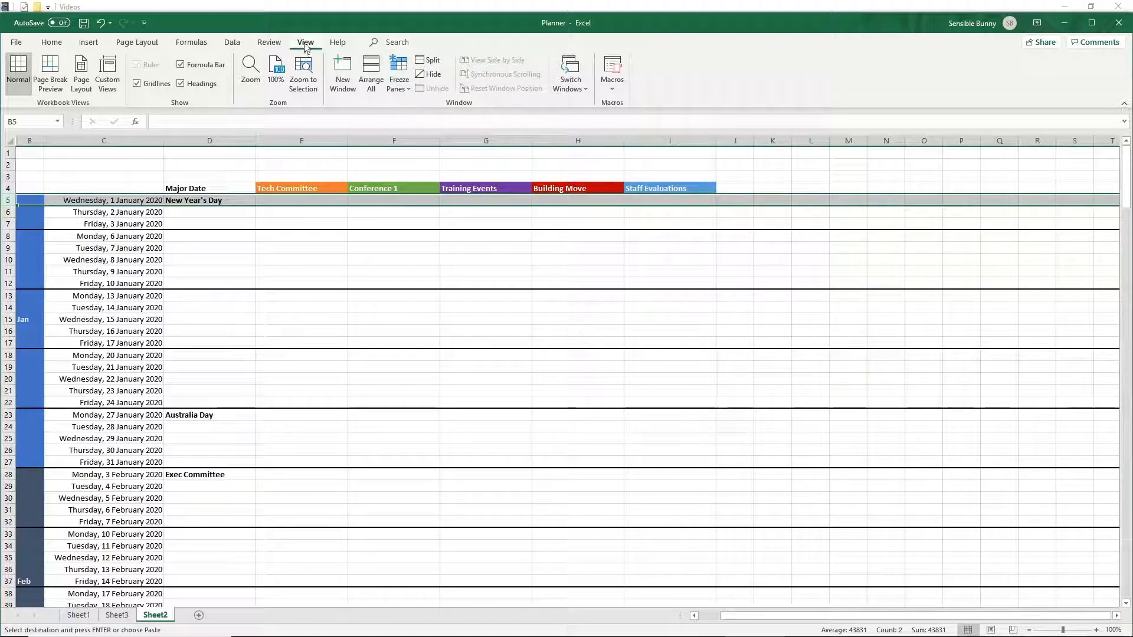
{"action": "left_click", "coordinate": [399, 77]}
{"action": "left_click", "coordinate": [437, 112]}
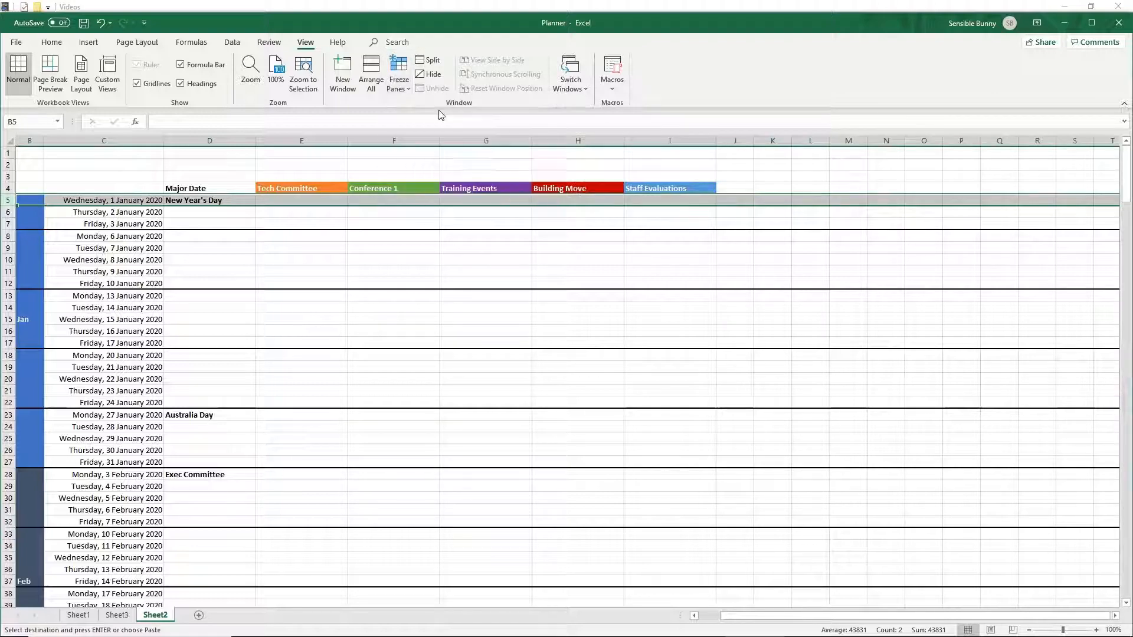
- Scroll through the frozen Sheet2, then switch to Sheet1 and scroll the example planner to compare
{"action": "scroll", "coordinate": [301, 242], "scroll_direction": "down", "scroll_amount": 9}
{"action": "scroll", "coordinate": [311, 247], "scroll_direction": "down", "scroll_amount": 20}
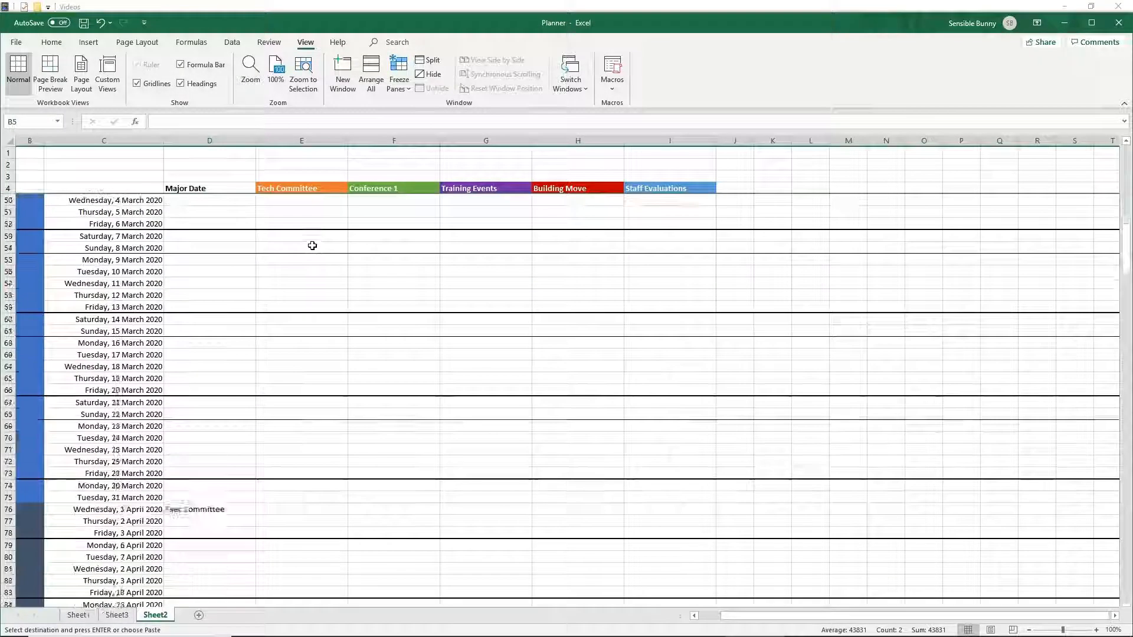
{"action": "scroll", "coordinate": [311, 242], "scroll_direction": "down", "scroll_amount": 5}
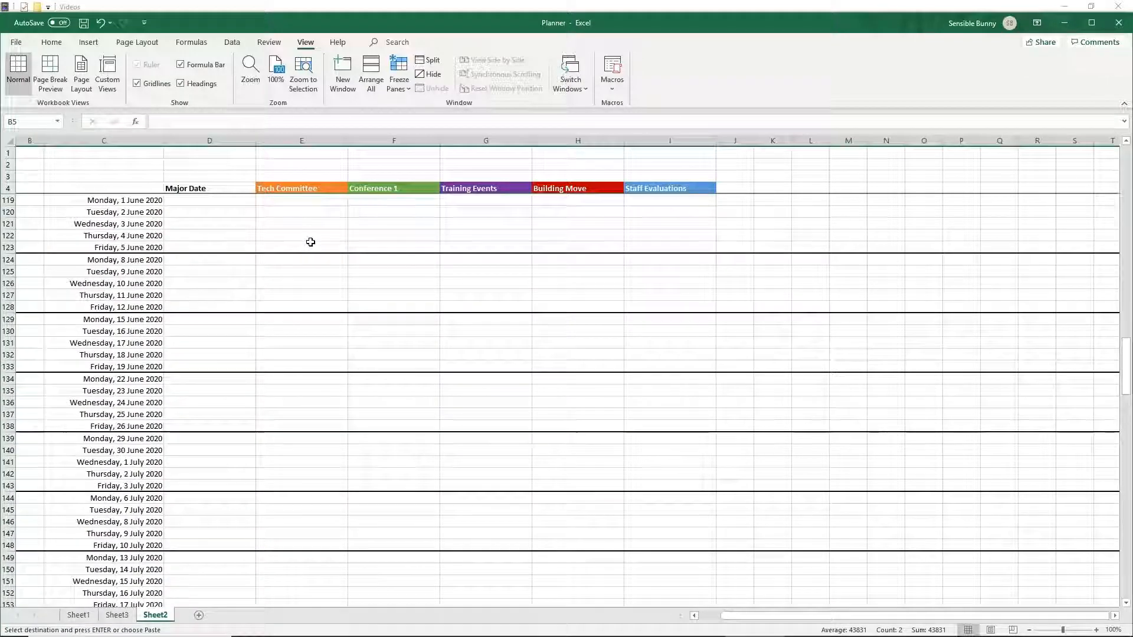
{"action": "scroll", "coordinate": [313, 242], "scroll_direction": "up", "scroll_amount": 20}
{"action": "scroll", "coordinate": [326, 242], "scroll_direction": "up", "scroll_amount": 5}
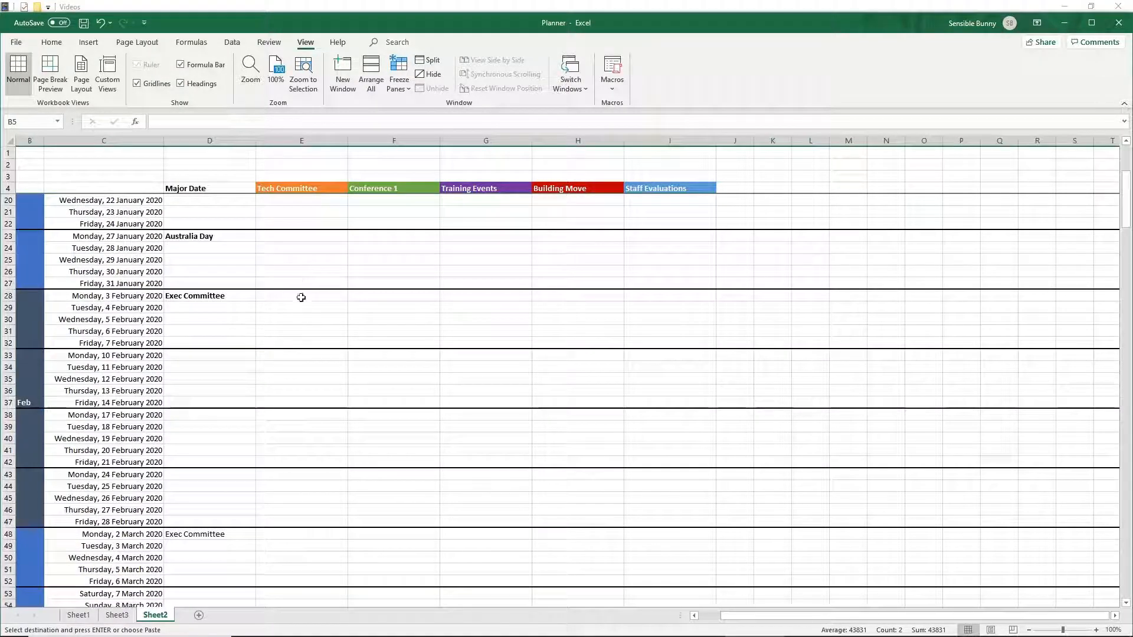
{"action": "key", "text": "ctrl+Page_Up"}
{"action": "key", "text": "ctrl+Page_Up"}
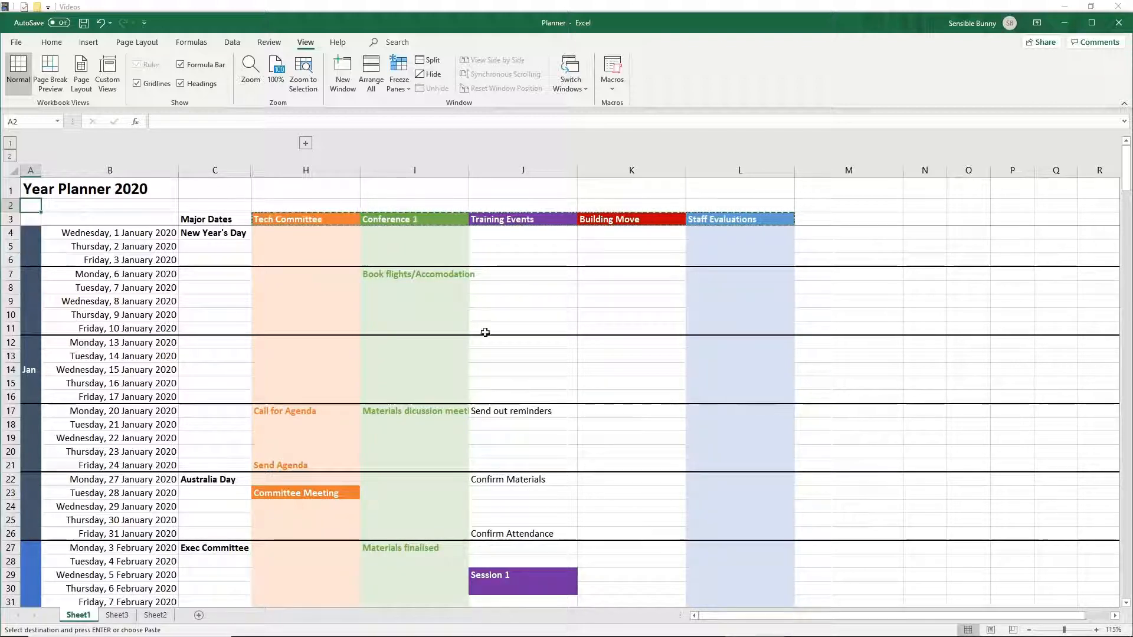
{"action": "scroll", "coordinate": [514, 410], "scroll_direction": "down", "scroll_amount": 10}
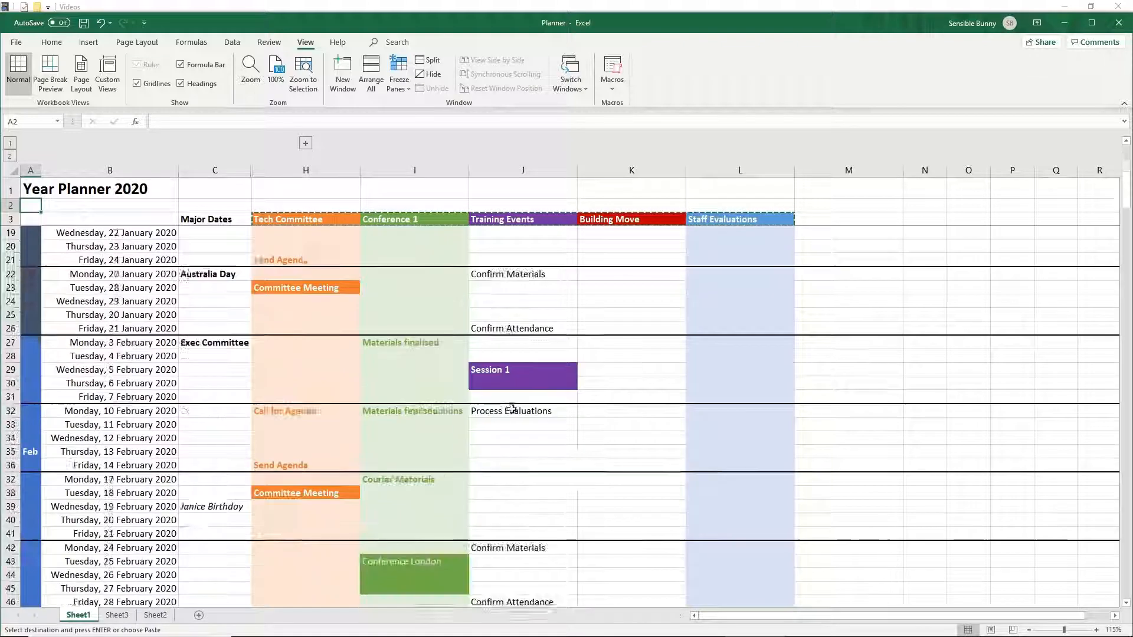
{"action": "scroll", "coordinate": [512, 401], "scroll_direction": "down", "scroll_amount": 3}
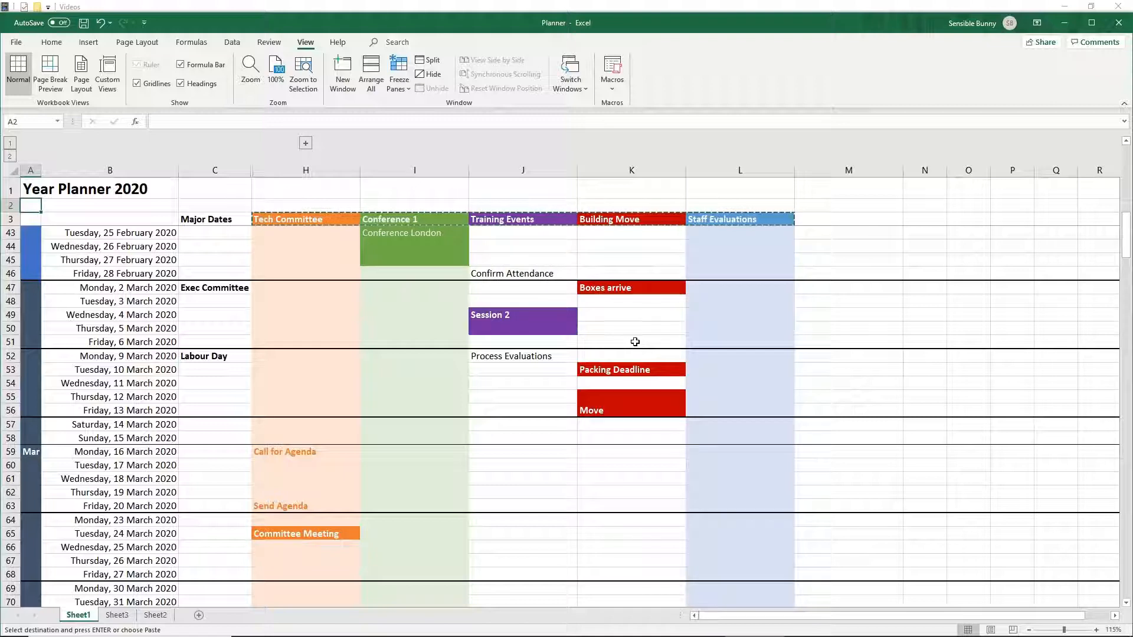
- Scroll through the example planner on Sheet1 to review its month blocks and event columns
{"action": "scroll", "coordinate": [626, 341], "scroll_direction": "up", "scroll_amount": 2}
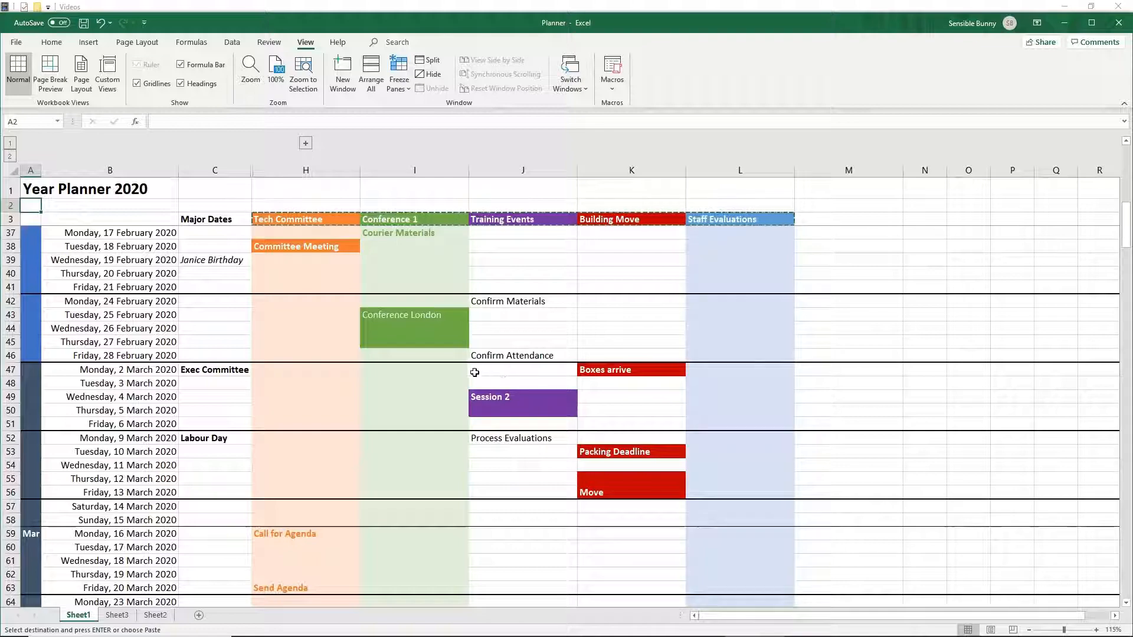
{"action": "scroll", "coordinate": [466, 360], "scroll_direction": "down", "scroll_amount": 9}
{"action": "scroll", "coordinate": [464, 357], "scroll_direction": "down", "scroll_amount": 3}
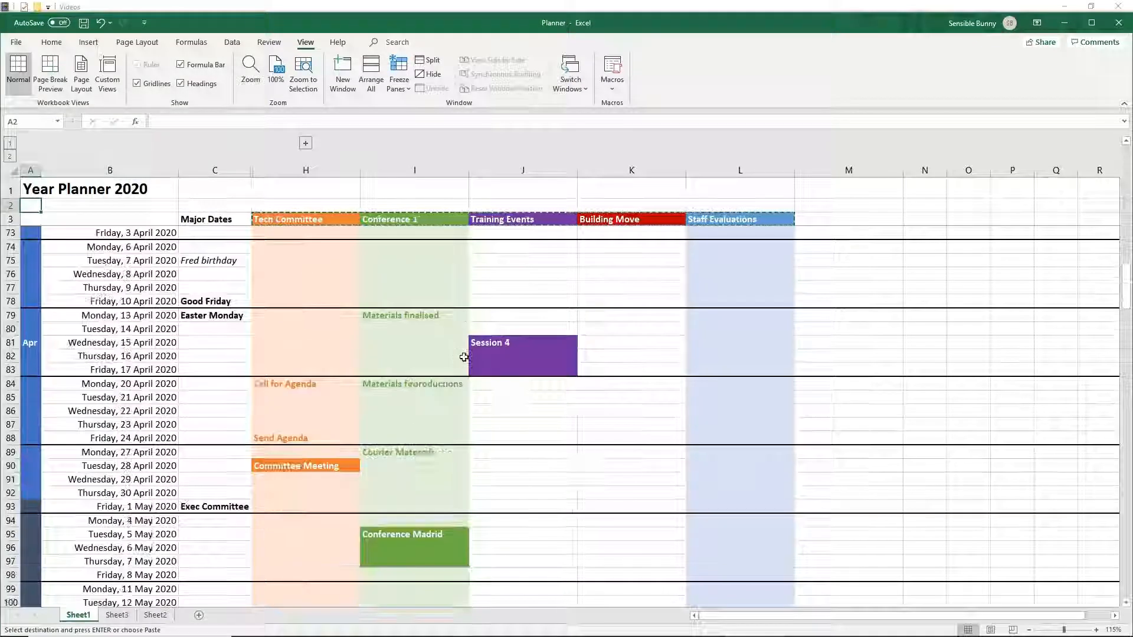
{"action": "scroll", "coordinate": [464, 354], "scroll_direction": "down", "scroll_amount": 1}
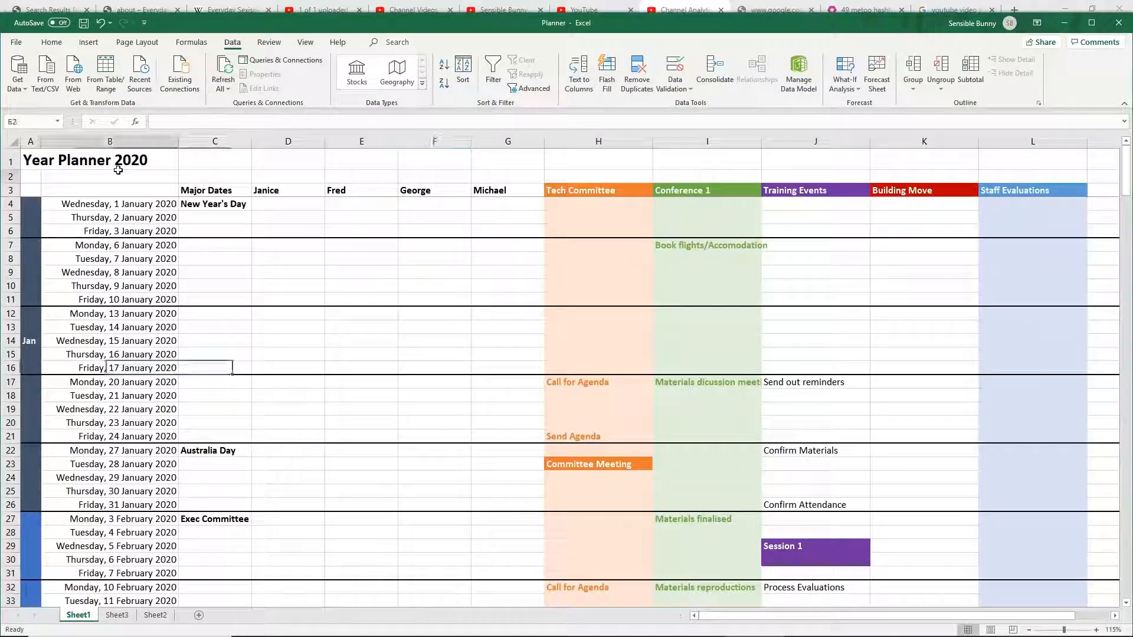
- Group the staff name columns D through G and collapse the group so those columns are hidden
{"action": "left_click", "coordinate": [76, 177]}
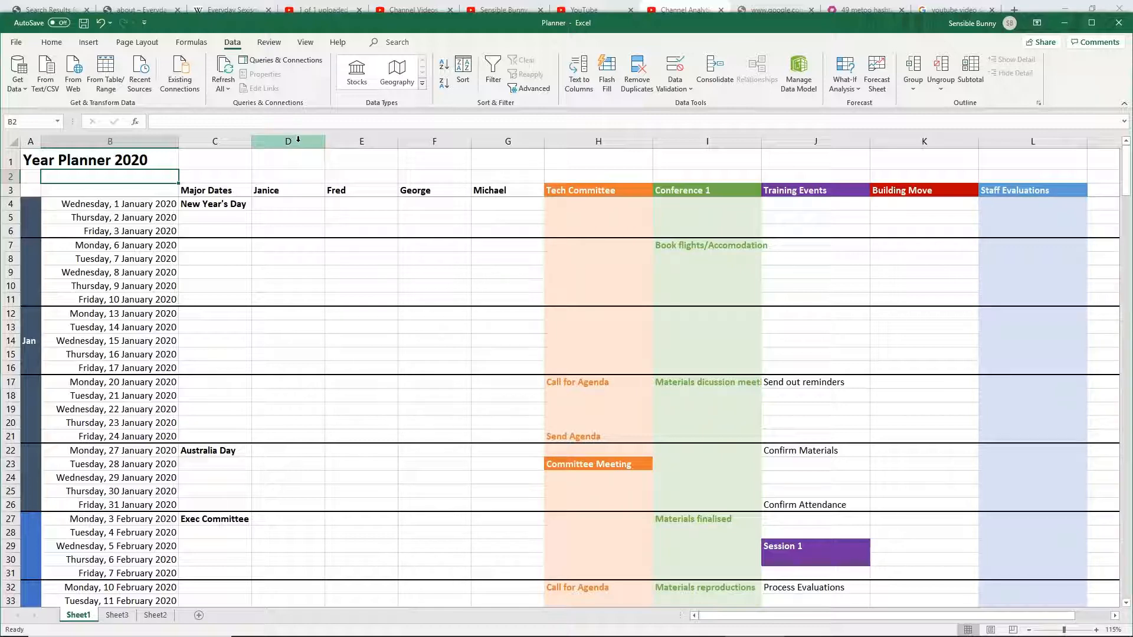
{"action": "left_click_drag", "start_coordinate": [298, 139], "coordinate": [488, 150]}
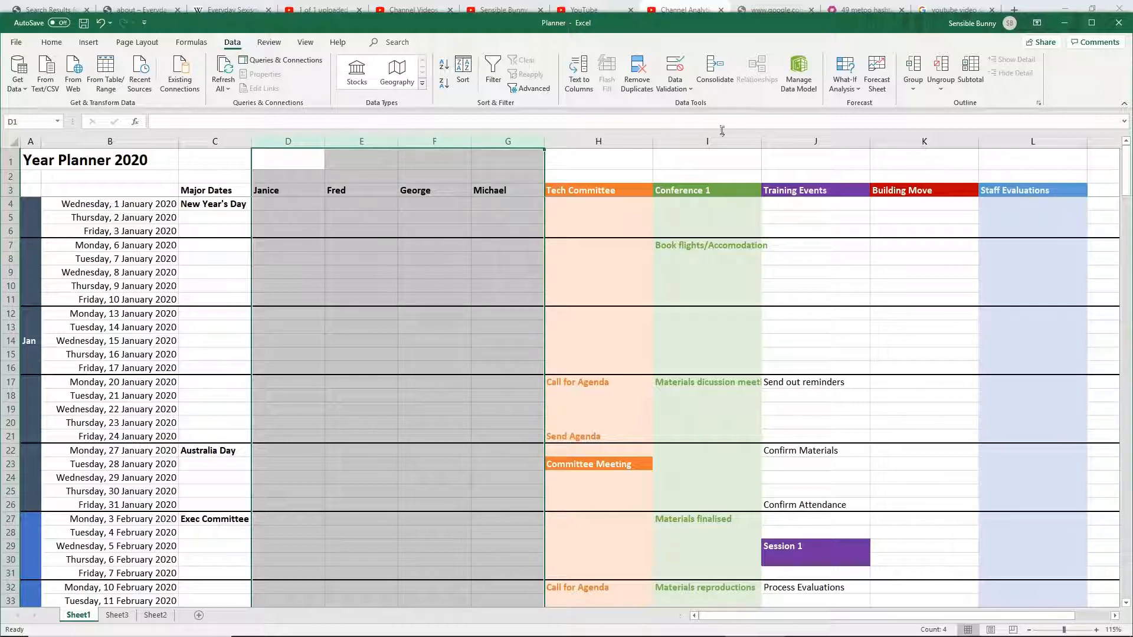
{"action": "left_click", "coordinate": [915, 72]}
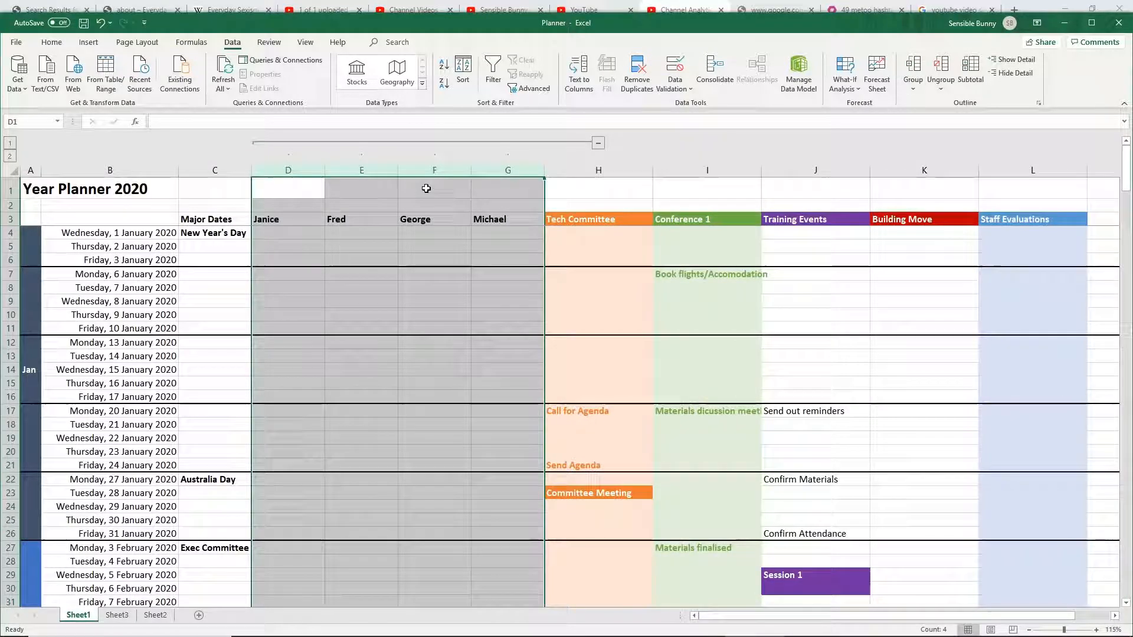
{"action": "left_click", "coordinate": [598, 143]}
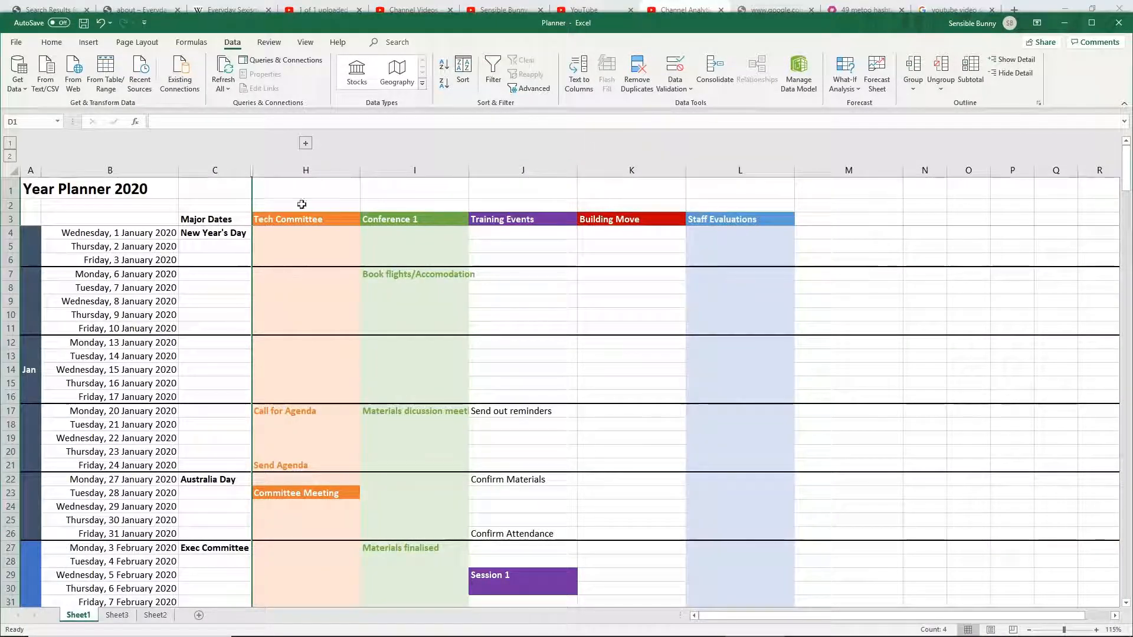
{"action": "left_click", "coordinate": [306, 143]}
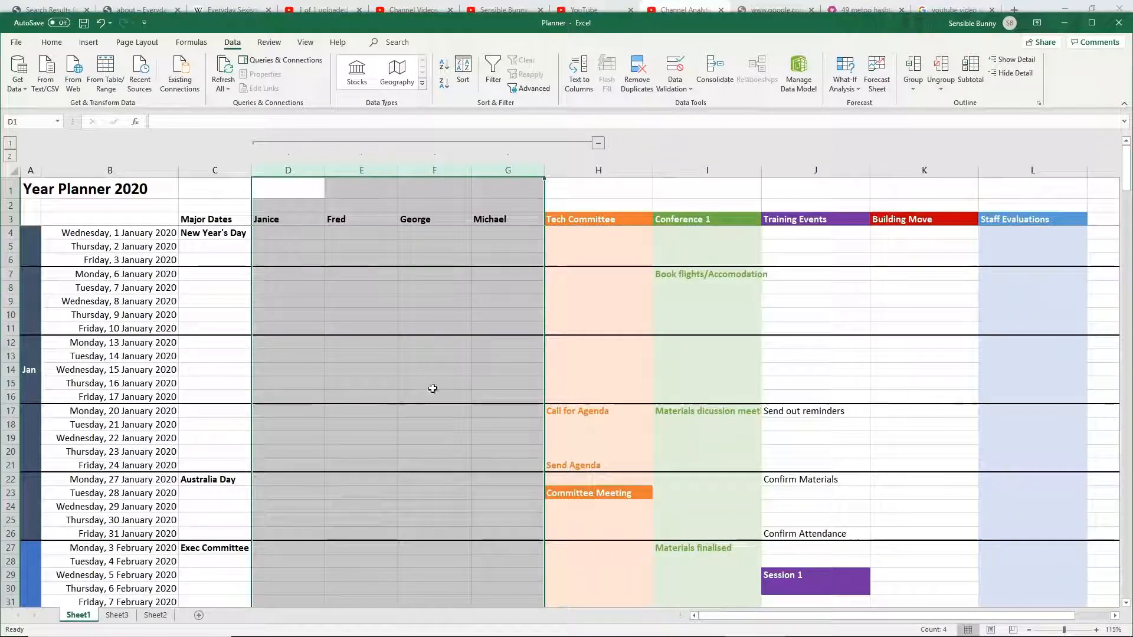
{"action": "left_click", "coordinate": [598, 142]}
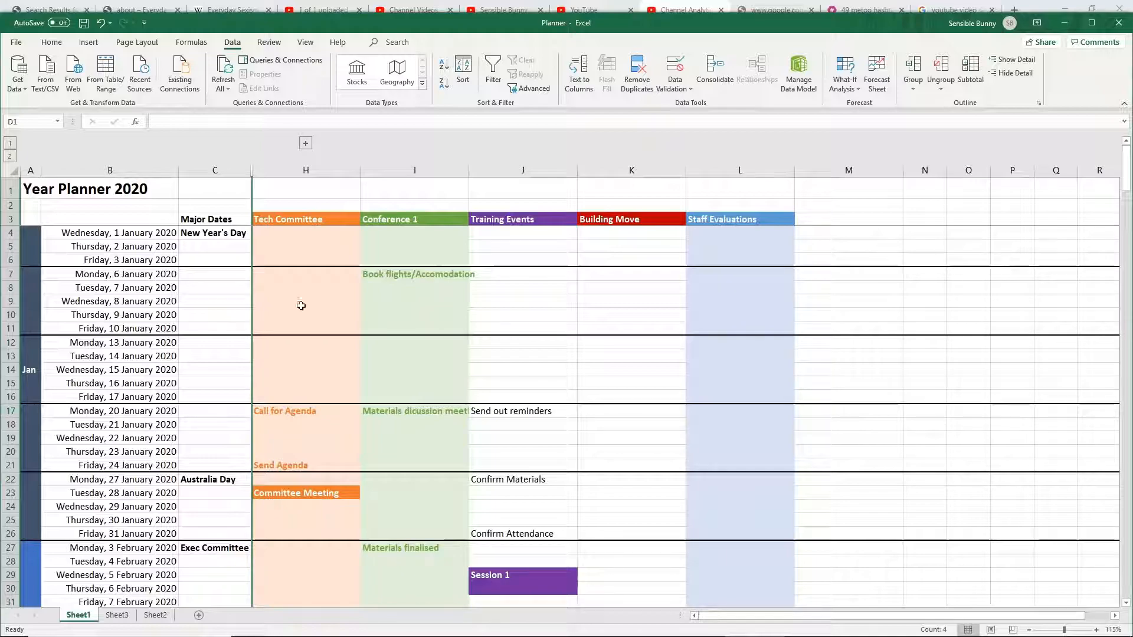
- Scroll down and back up through Sheet1 to review the planner with the name columns collapsed
{"action": "scroll", "coordinate": [379, 382], "scroll_direction": "down", "scroll_amount": 9}
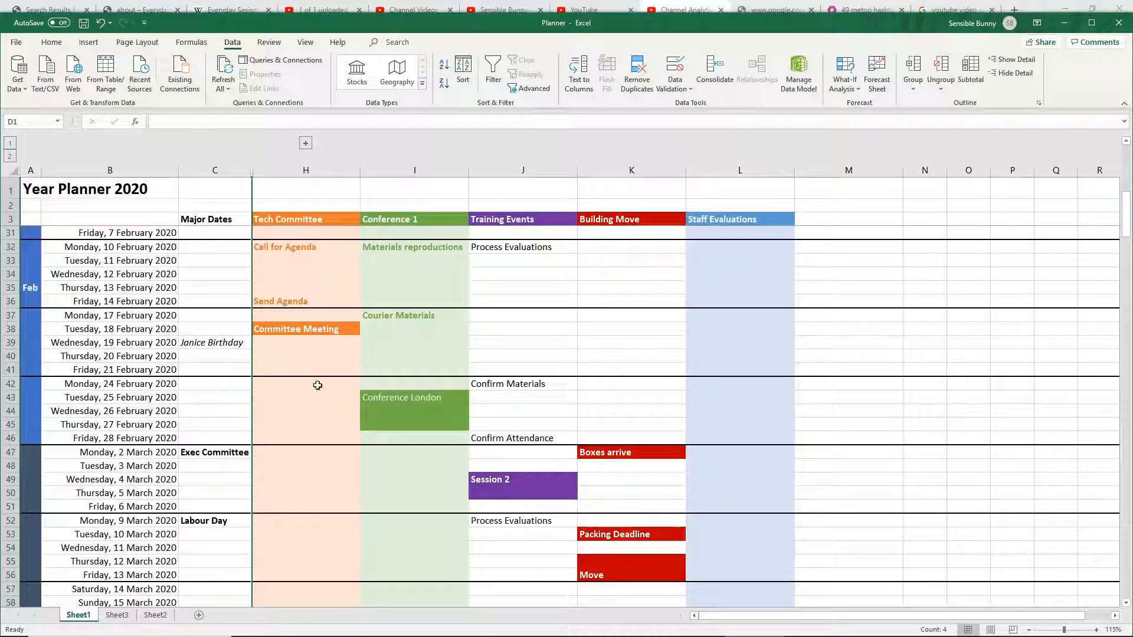
{"action": "scroll", "coordinate": [324, 372], "scroll_direction": "down", "scroll_amount": 18}
{"action": "scroll", "coordinate": [332, 370], "scroll_direction": "down", "scroll_amount": 9}
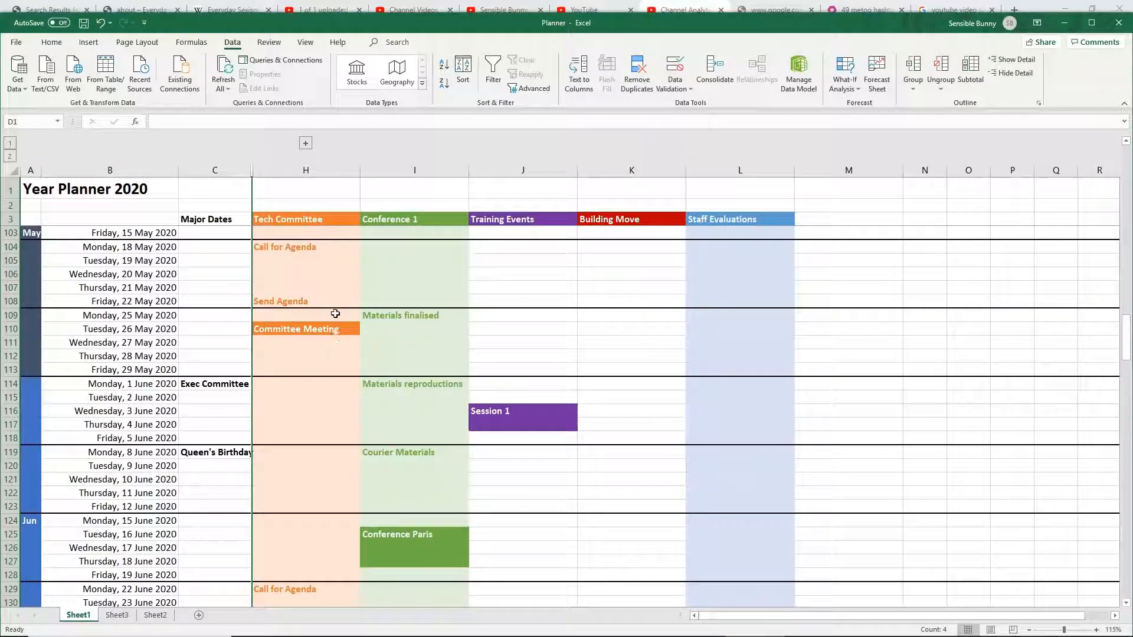
{"action": "scroll", "coordinate": [336, 308], "scroll_direction": "down", "scroll_amount": 3}
{"action": "scroll", "coordinate": [336, 309], "scroll_direction": "up", "scroll_amount": 3}
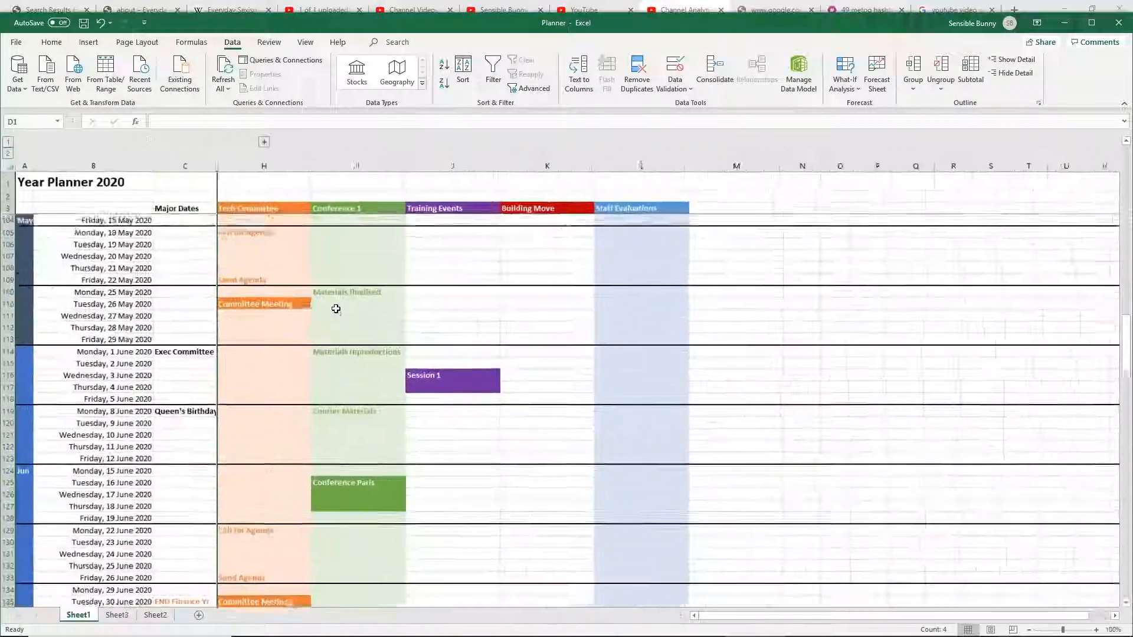
{"action": "scroll", "coordinate": [336, 309], "scroll_direction": "up", "scroll_amount": 10}
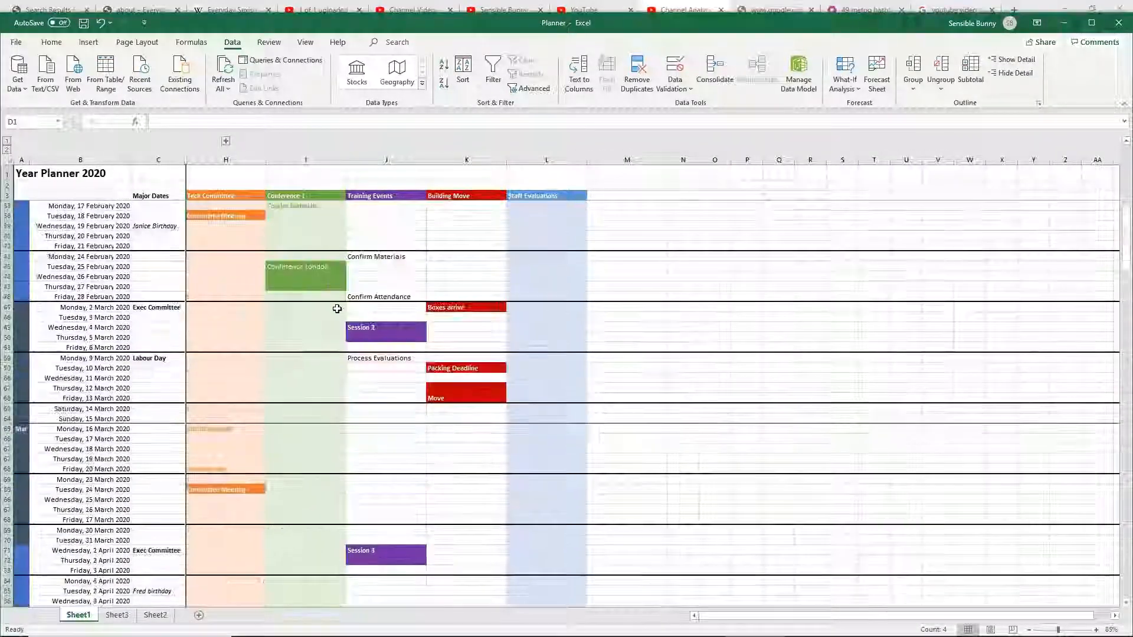
{"action": "scroll", "coordinate": [338, 311], "scroll_direction": "up", "scroll_amount": 7}
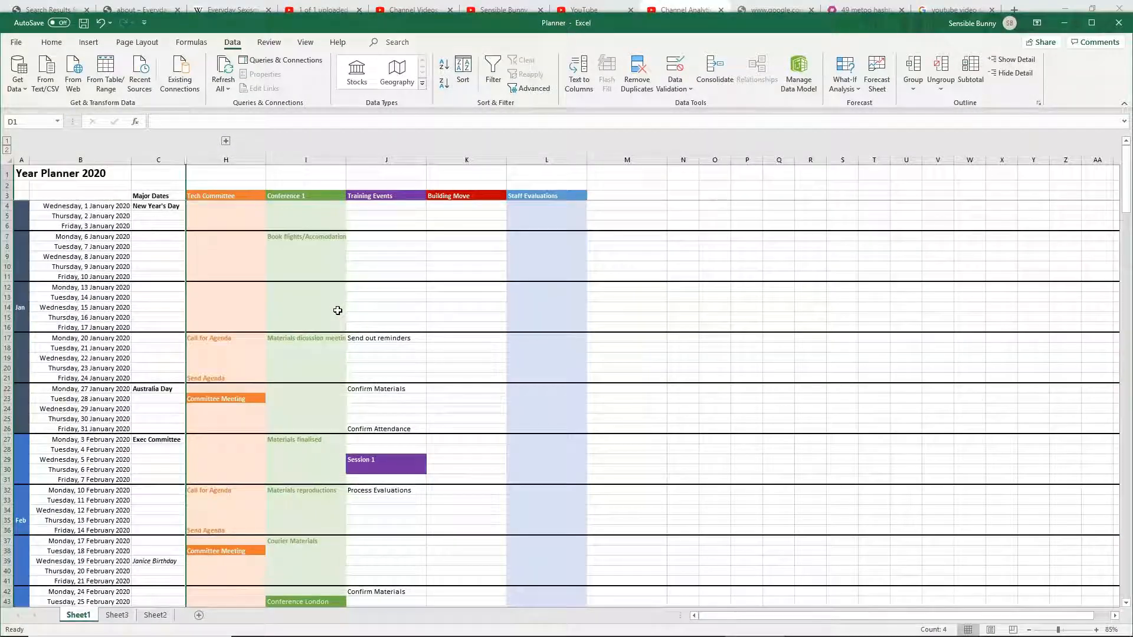